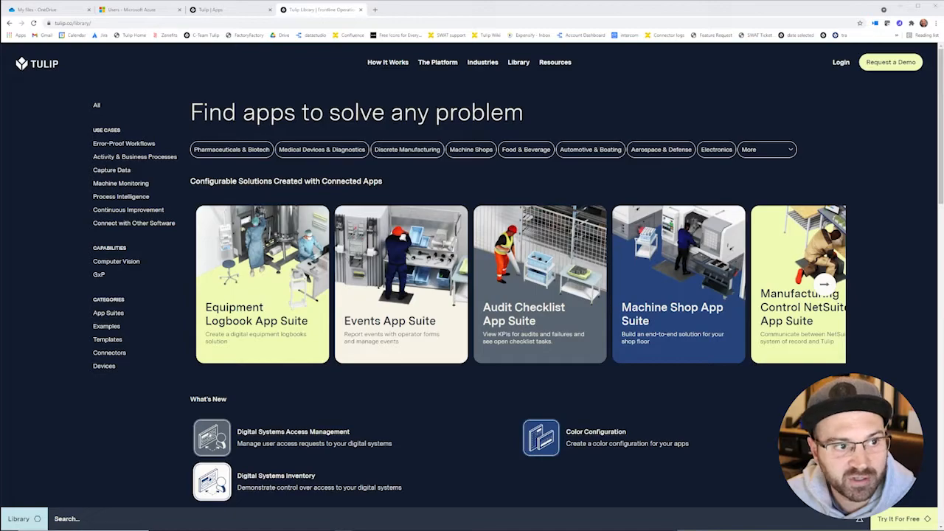
Step: Filter the Tulip Library to Connectors and open the M365 Excel Connector page
{"action": "left_click", "coordinate": [111, 353]}
{"action": "scroll", "coordinate": [307, 289], "scroll_direction": "down", "scroll_amount": 7}
{"action": "scroll", "coordinate": [307, 289], "scroll_direction": "down", "scroll_amount": 3}
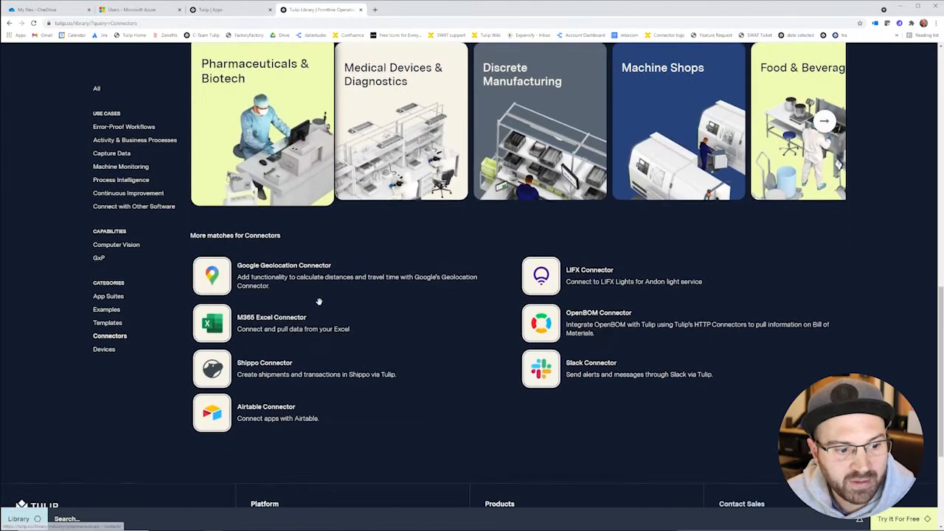
{"action": "left_click", "coordinate": [267, 323]}
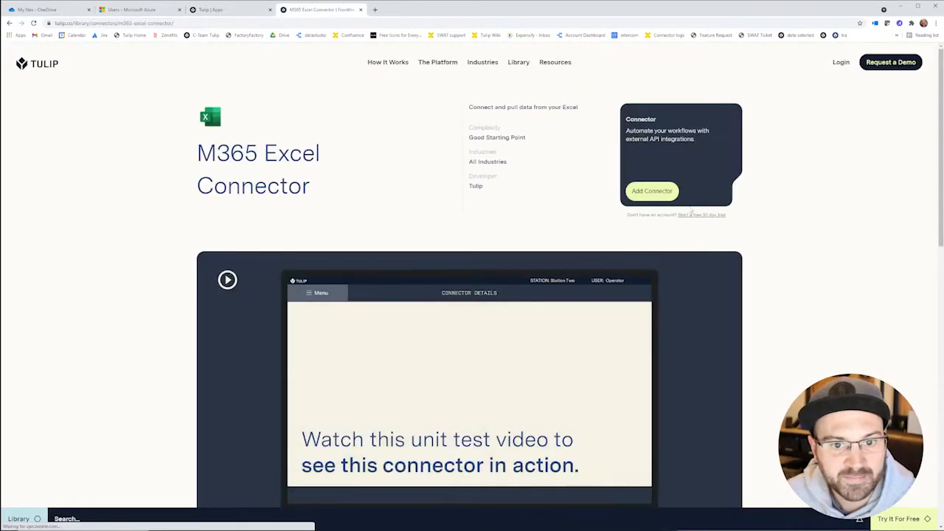
Step: Add the M365 Excel Connector to the trial-bottomup instance
{"action": "left_click", "coordinate": [665, 197]}
{"action": "left_click", "coordinate": [665, 194]}
{"action": "type", "text": "tr"}
{"action": "key", "text": "Down"}
{"action": "key", "text": "Return"}
{"action": "left_click", "coordinate": [708, 191]}
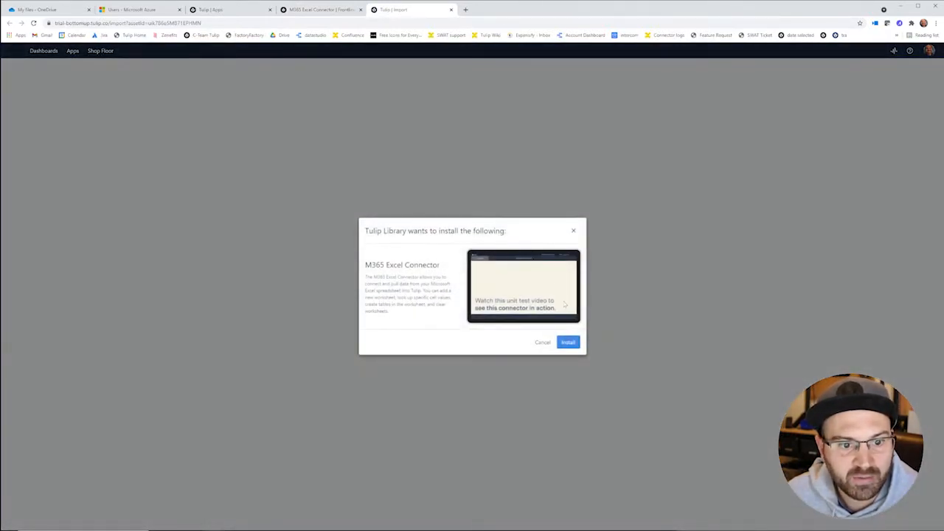
Step: Install the M365 Excel connector and set its connection to run on the Cloud Connector Host
{"action": "left_click", "coordinate": [568, 343]}
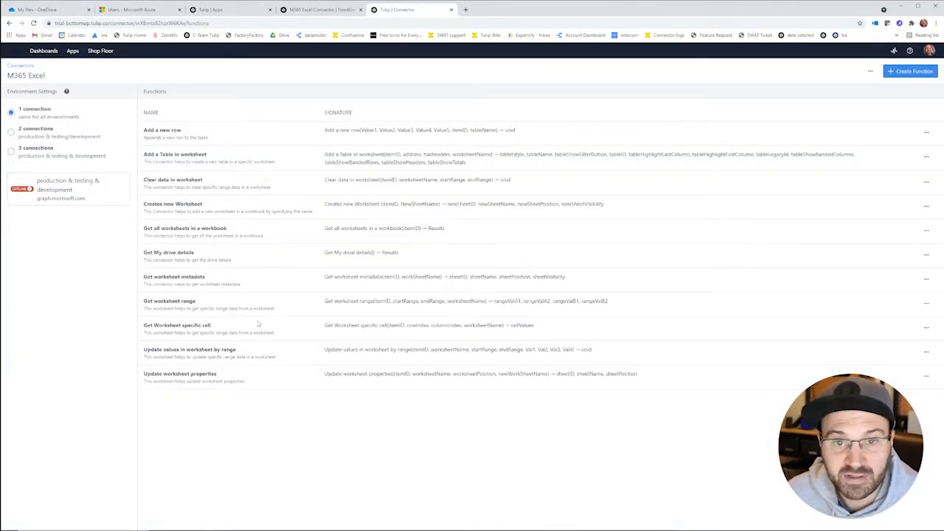
{"action": "left_click", "coordinate": [70, 193]}
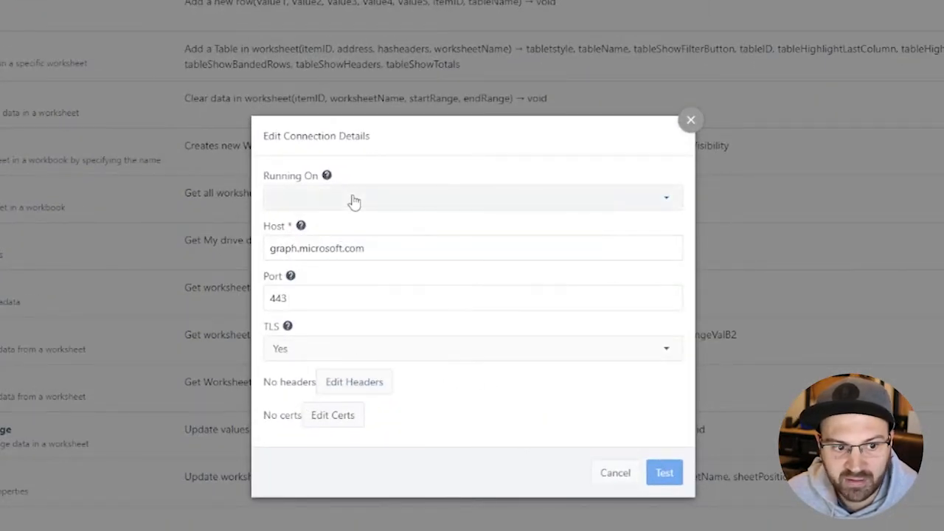
{"action": "left_click", "coordinate": [354, 200]}
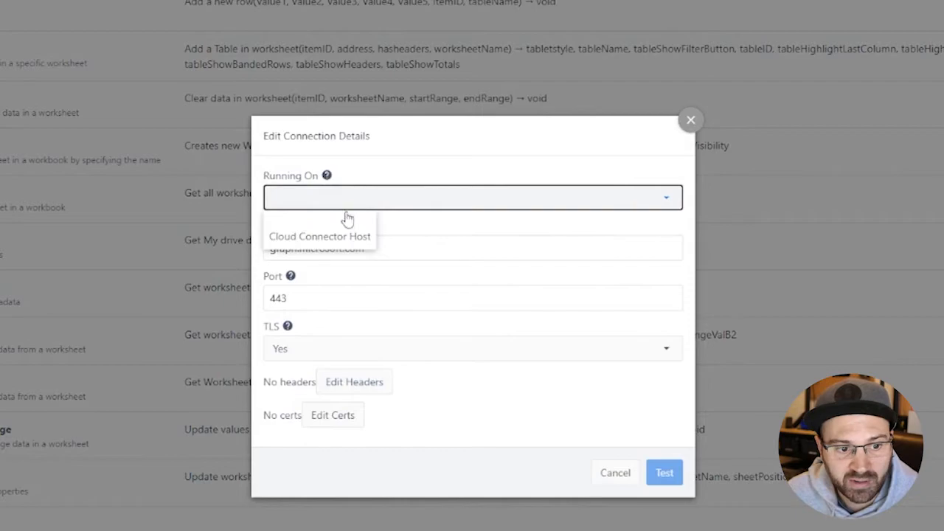
{"action": "left_click", "coordinate": [350, 236]}
Step: Review the connection's graph.microsoft.com headers and Files.ReadWrite scope, then go to OneDrive
{"action": "left_click", "coordinate": [373, 384]}
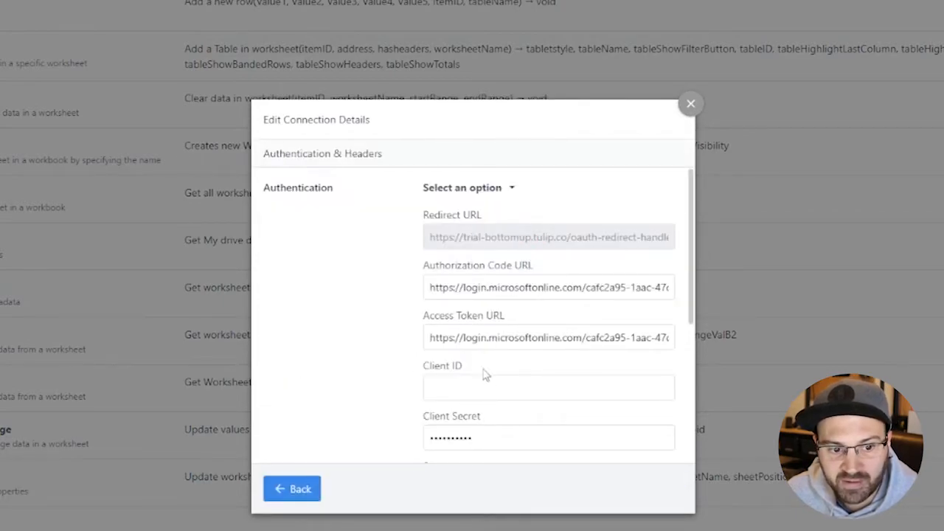
{"action": "scroll", "coordinate": [487, 373], "scroll_direction": "down", "scroll_amount": 3}
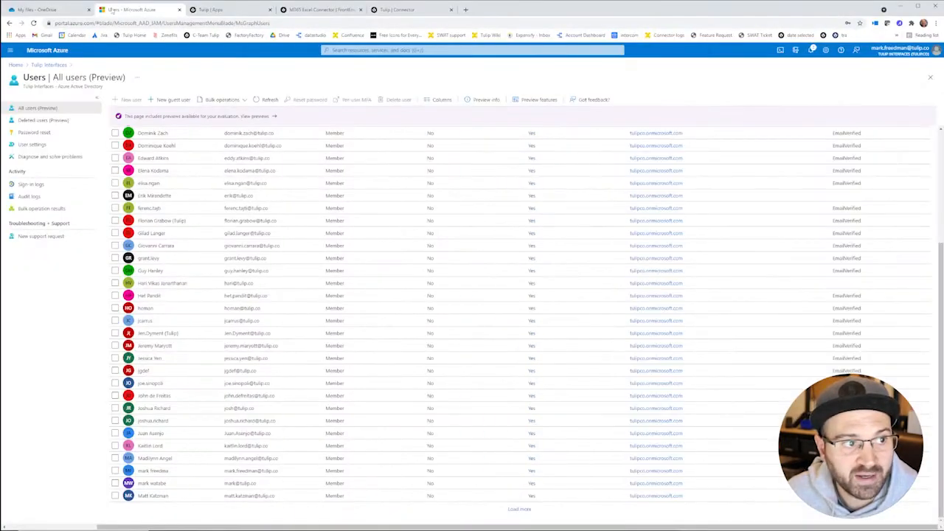
{"action": "left_click", "coordinate": [41, 8]}
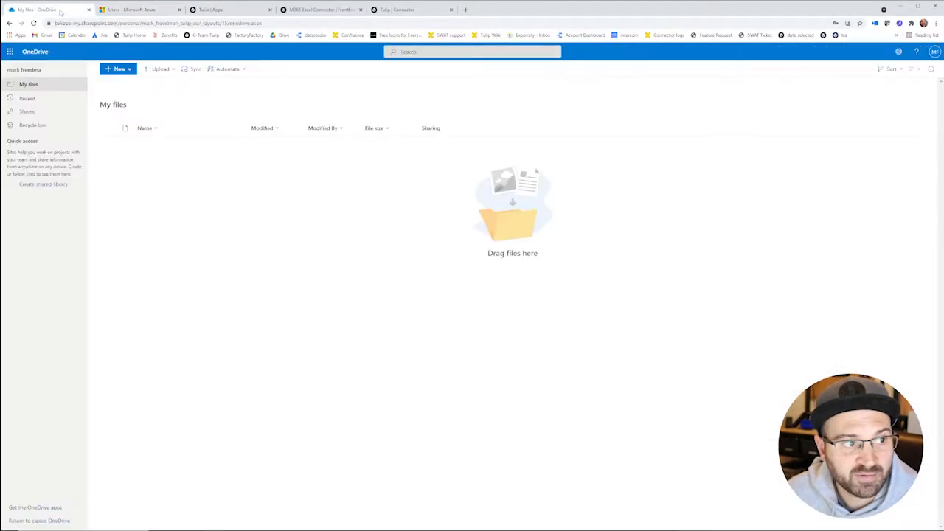
Step: Create a new Excel workbook in OneDrive and enter Test in cell A1
{"action": "left_click", "coordinate": [120, 70]}
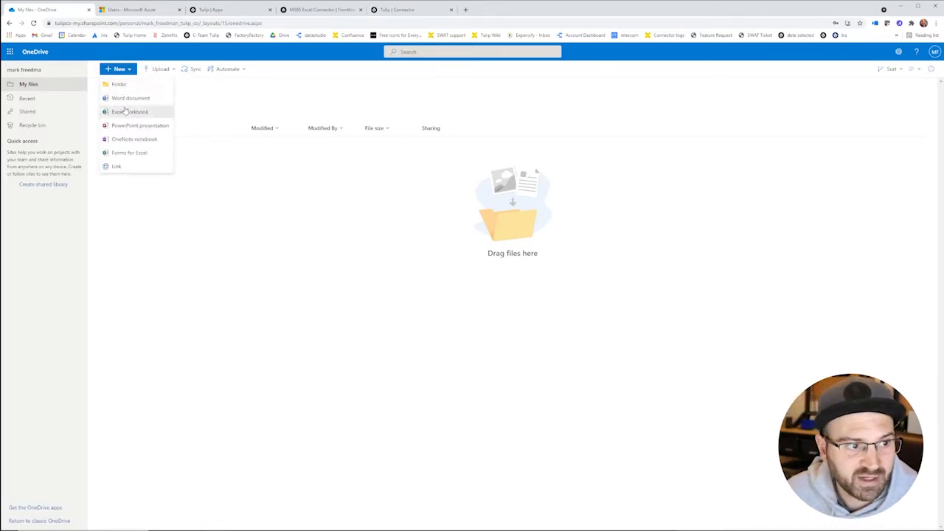
{"action": "left_click", "coordinate": [126, 112]}
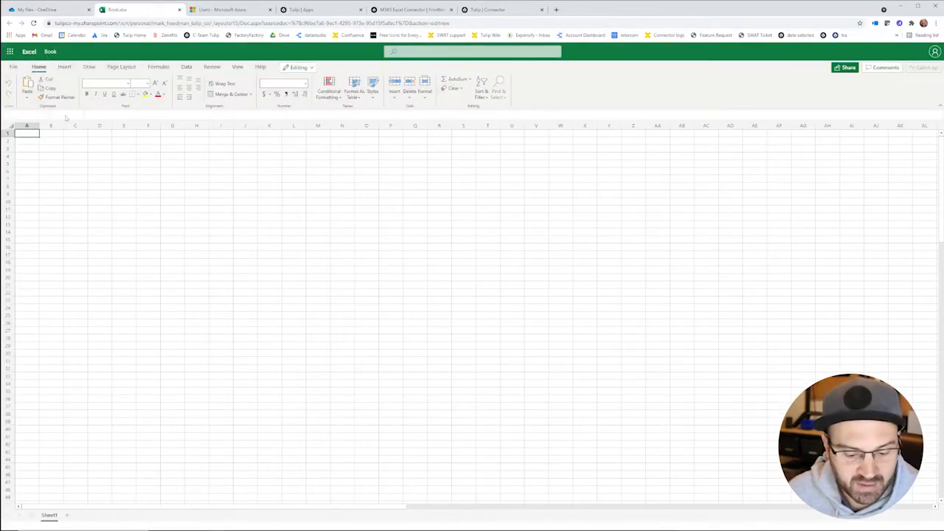
{"action": "type", "text": "Test"}
{"action": "key", "text": "Return"}
{"action": "key", "text": "Return"}
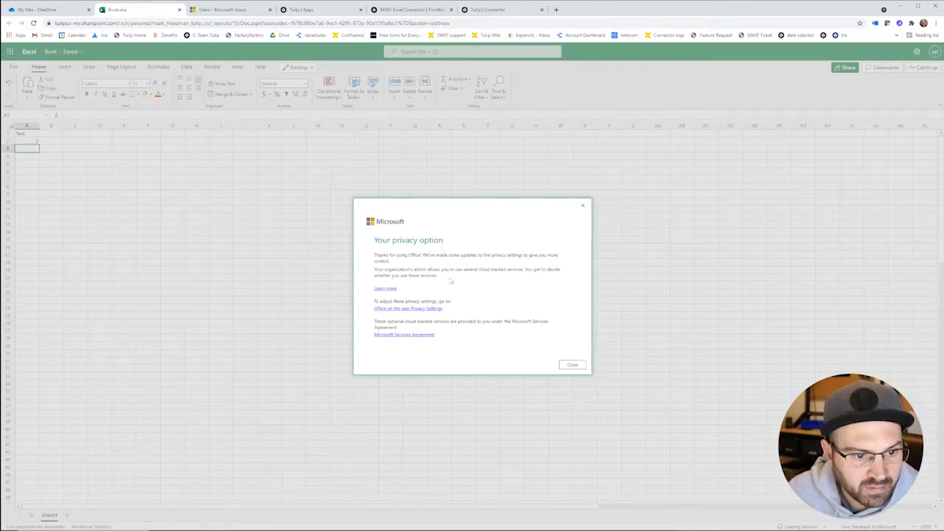
Step: Dismiss the privacy notice, fill A2:A4 with 1, 2, 3, and return to OneDrive
{"action": "left_click", "coordinate": [573, 365]}
{"action": "left_click", "coordinate": [44, 161]}
{"action": "left_click", "coordinate": [34, 151]}
{"action": "type", "text": "2"}
{"action": "key", "text": "Return"}
{"action": "type", "text": "3"}
{"action": "left_click", "coordinate": [108, 148]}
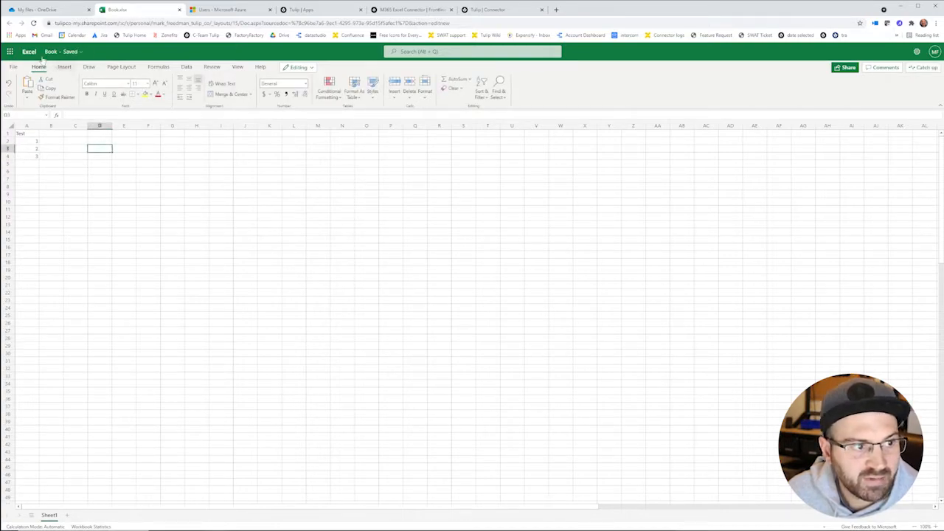
{"action": "left_click", "coordinate": [45, 10]}
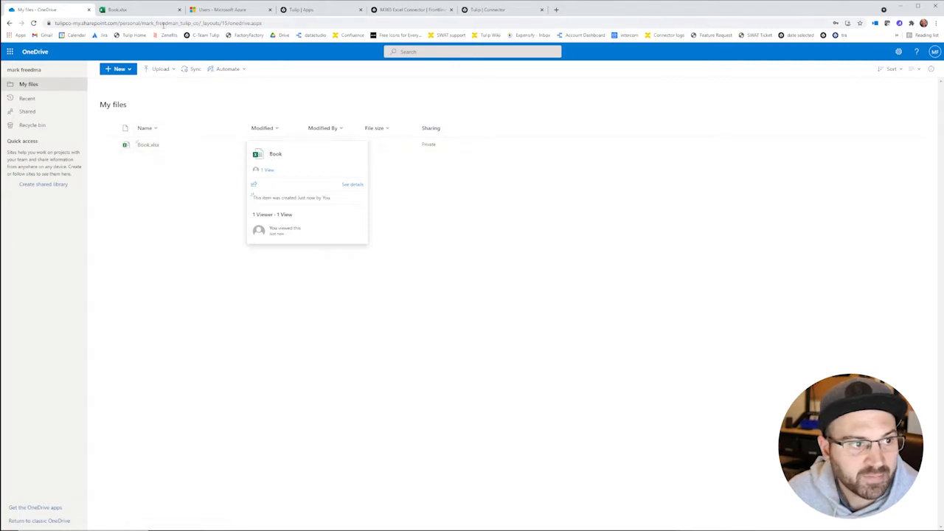
Step: From Azure Home, start a New registration under Azure Active Directory's App registrations
{"action": "left_click", "coordinate": [231, 11]}
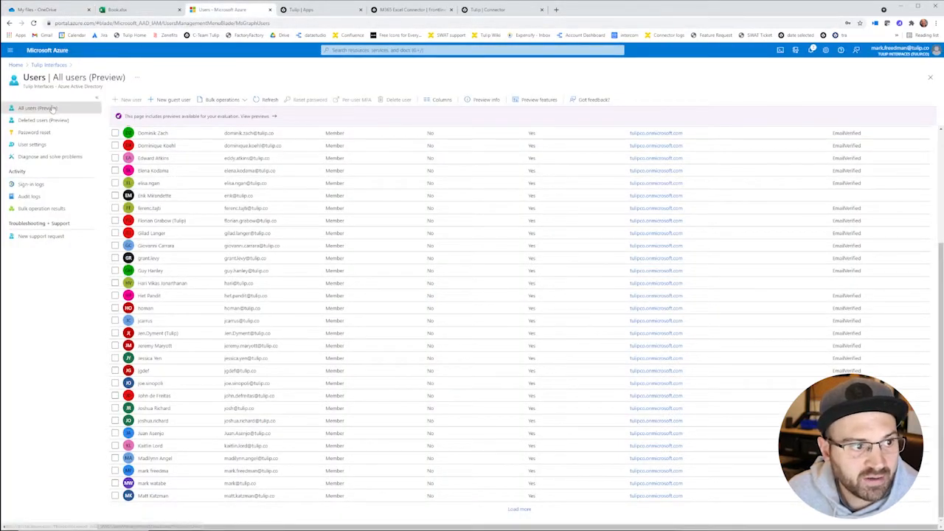
{"action": "left_click", "coordinate": [16, 65]}
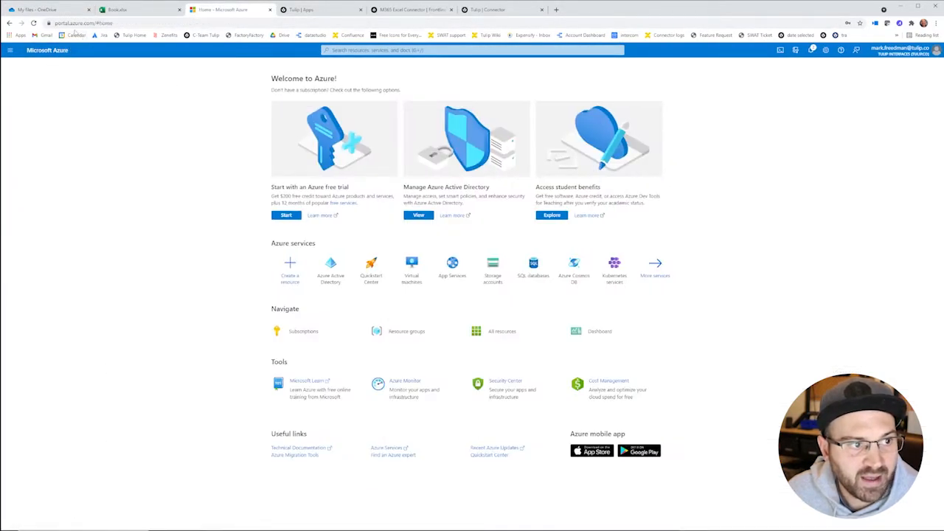
{"action": "left_click", "coordinate": [118, 23]}
{"action": "left_click", "coordinate": [131, 94]}
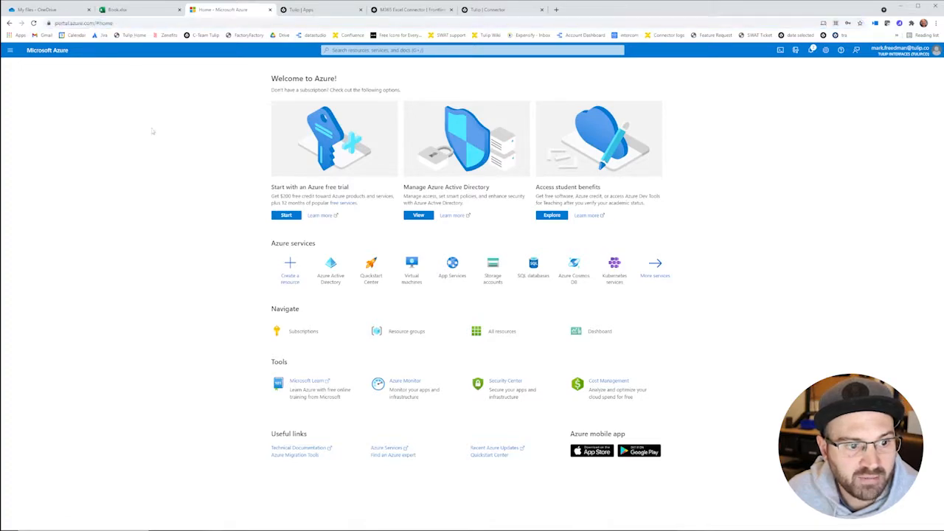
{"action": "left_click", "coordinate": [337, 273]}
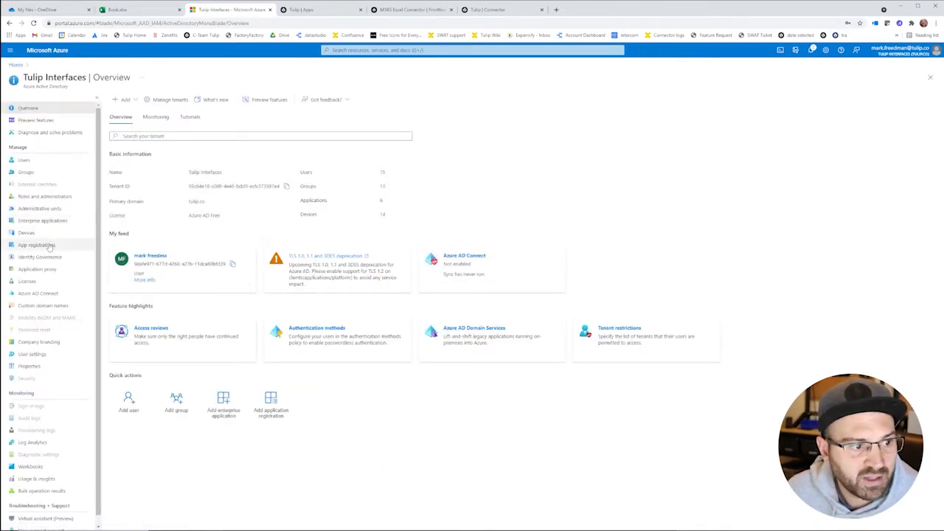
{"action": "left_click", "coordinate": [37, 245]}
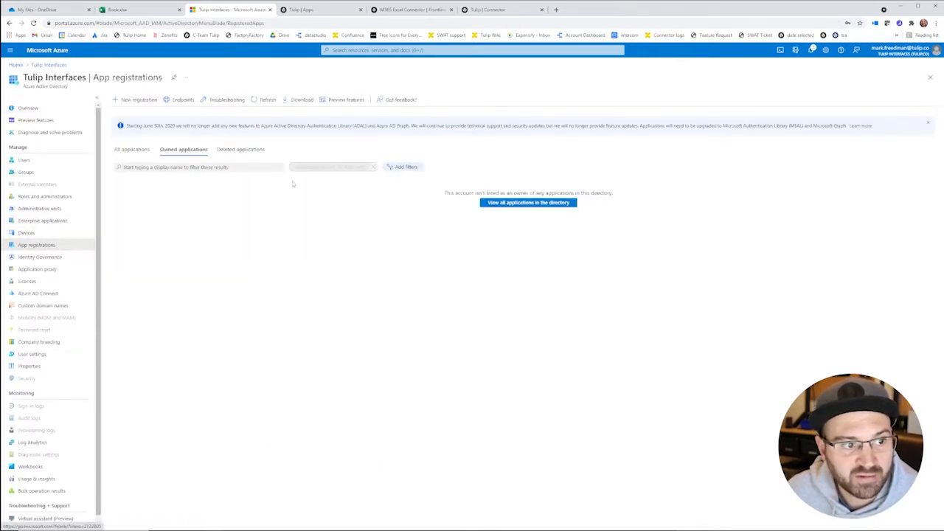
{"action": "left_click", "coordinate": [138, 100]}
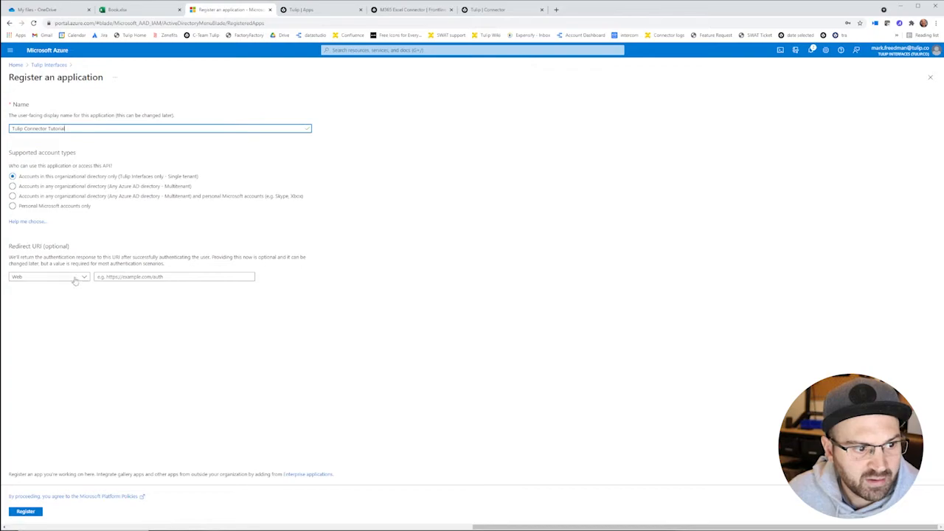
Step: Copy the Redirect URL from Tulip's Edit Connection Details dialog
{"action": "left_click", "coordinate": [404, 9]}
{"action": "left_click", "coordinate": [478, 11]}
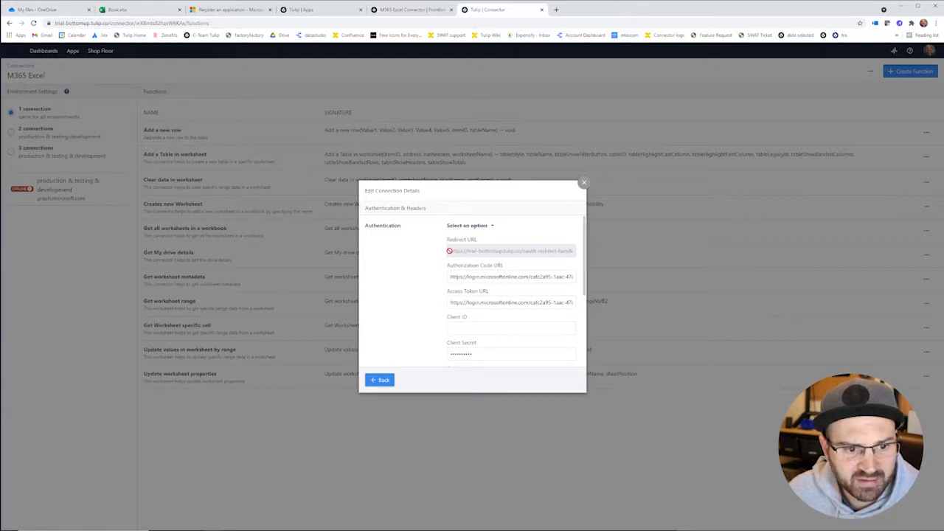
{"action": "left_click_drag", "start_coordinate": [450, 251], "coordinate": [654, 251]}
{"action": "key", "text": "ctrl+c"}
Step: Paste the Tulip redirect URL as the Web Redirect URI and register the app
{"action": "left_click", "coordinate": [402, 10]}
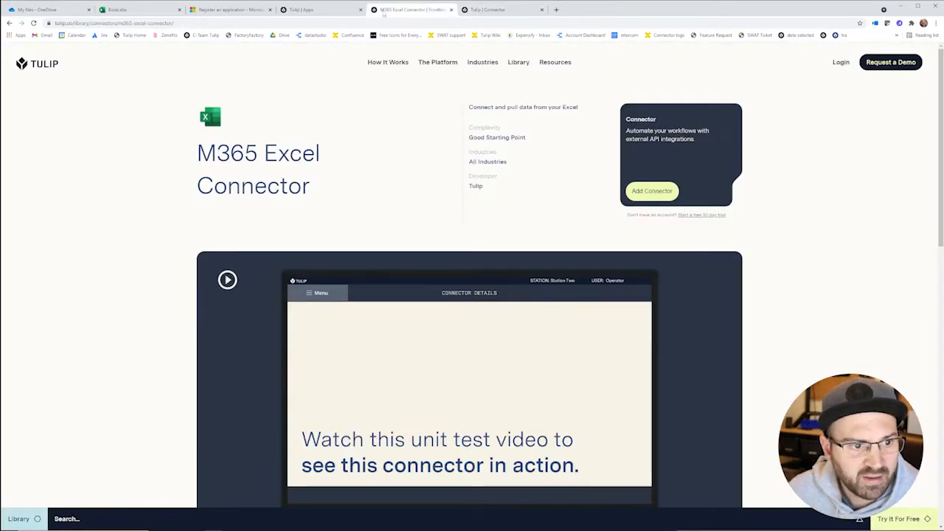
{"action": "left_click", "coordinate": [325, 10]}
{"action": "left_click", "coordinate": [52, 10]}
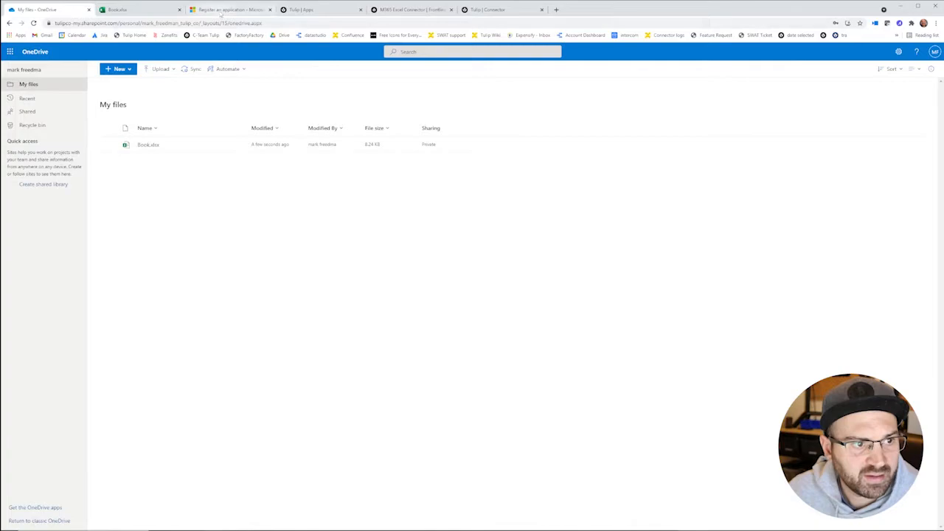
{"action": "left_click", "coordinate": [229, 10]}
{"action": "left_click", "coordinate": [166, 277]}
{"action": "key", "text": "ctrl+v"}
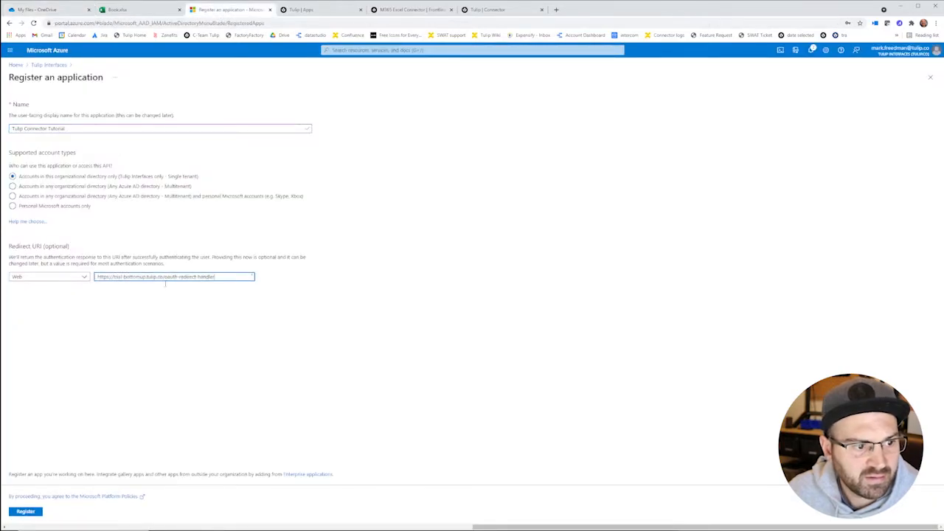
{"action": "left_click", "coordinate": [28, 512]}
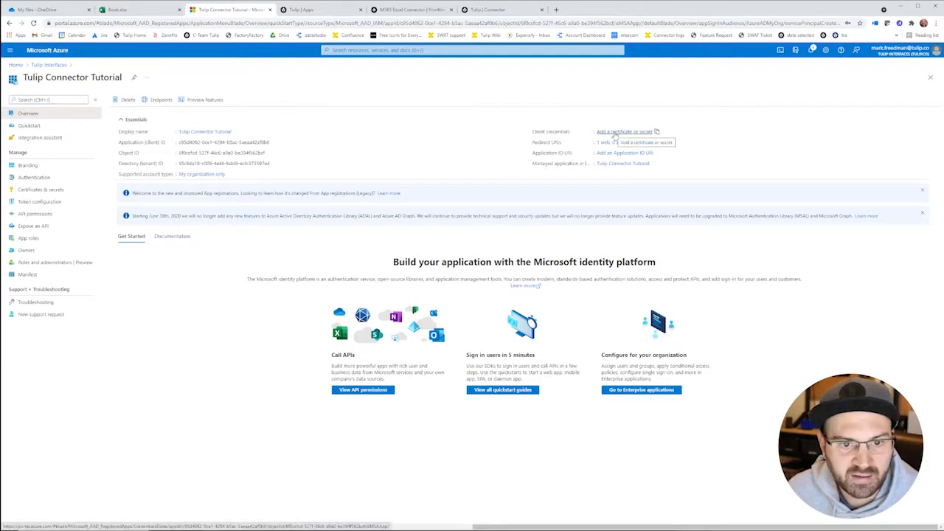
Step: Add a client secret described 'Tutorial secret' and copy its value
{"action": "left_click", "coordinate": [615, 133]}
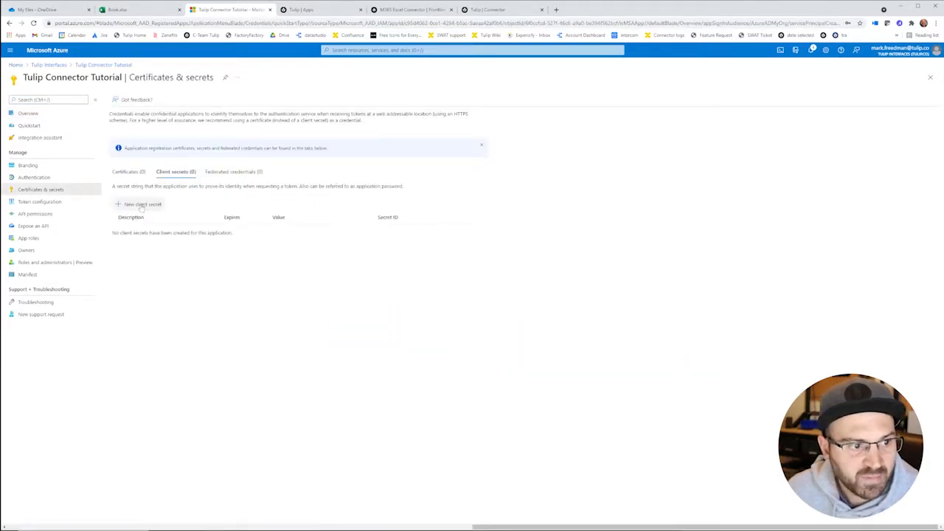
{"action": "left_click", "coordinate": [142, 204]}
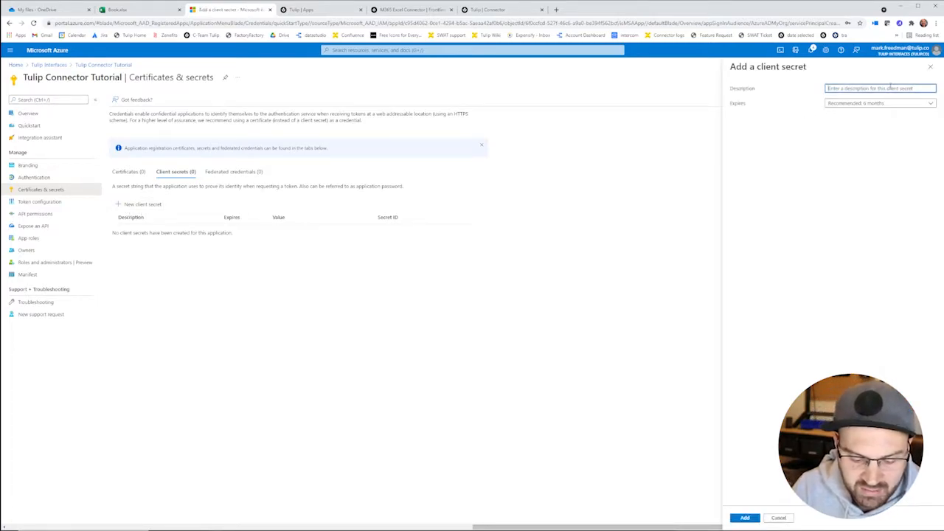
{"action": "type", "text": "Tutorial secret"}
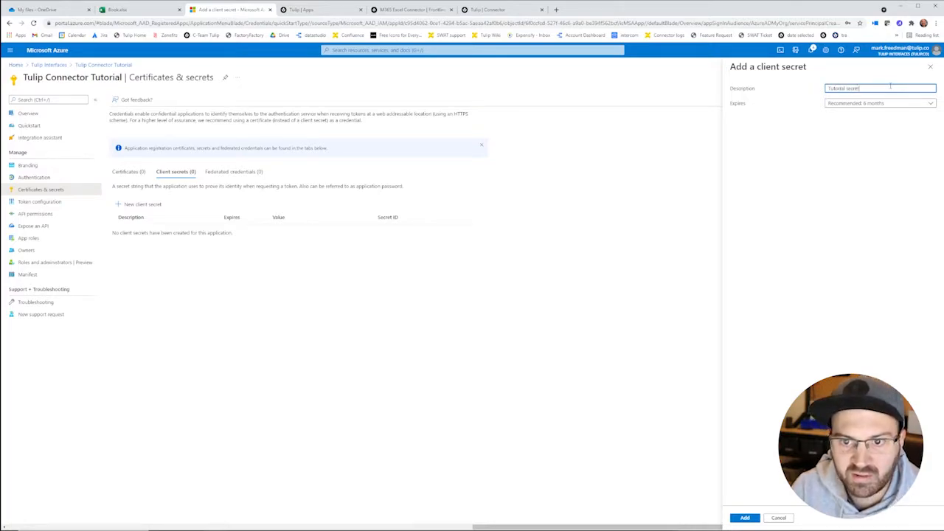
{"action": "left_click", "coordinate": [760, 518]}
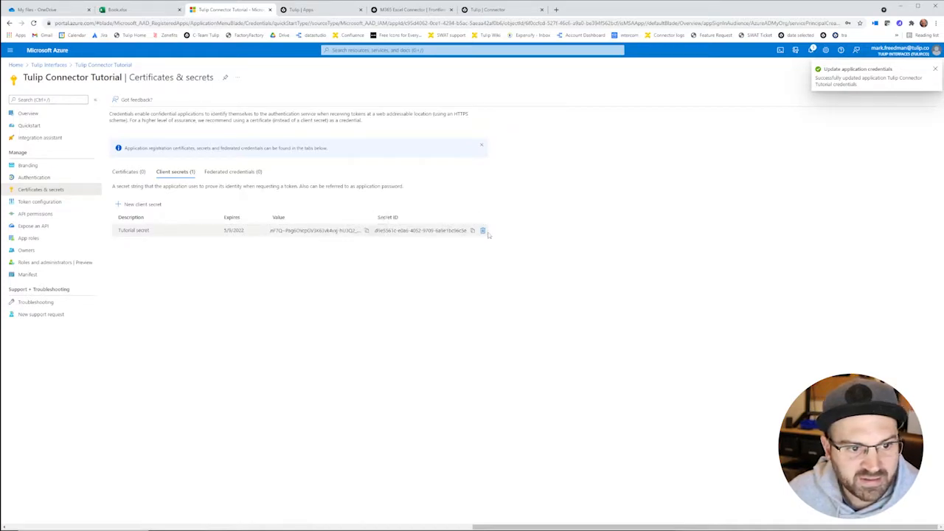
{"action": "left_click", "coordinate": [366, 231]}
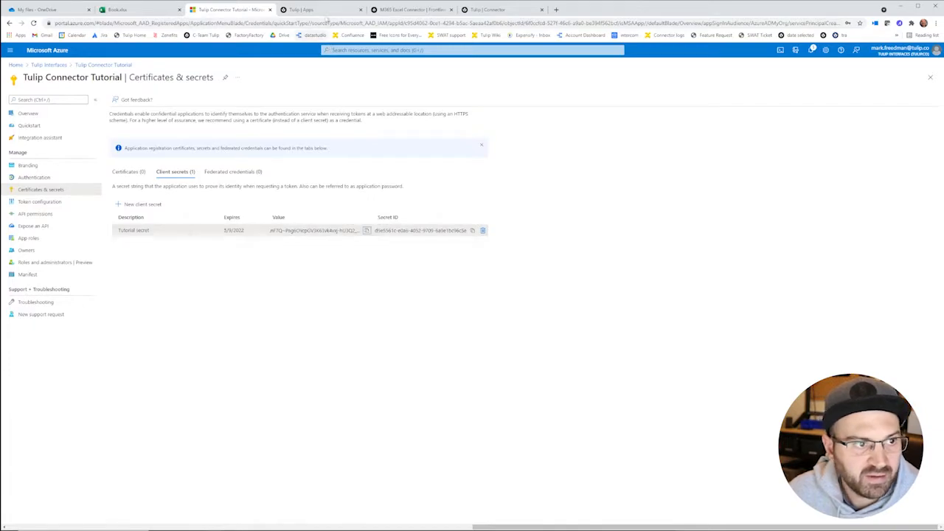
Step: Paste the copied secret into the Tulip connection's Client Secret field
{"action": "left_click", "coordinate": [487, 9]}
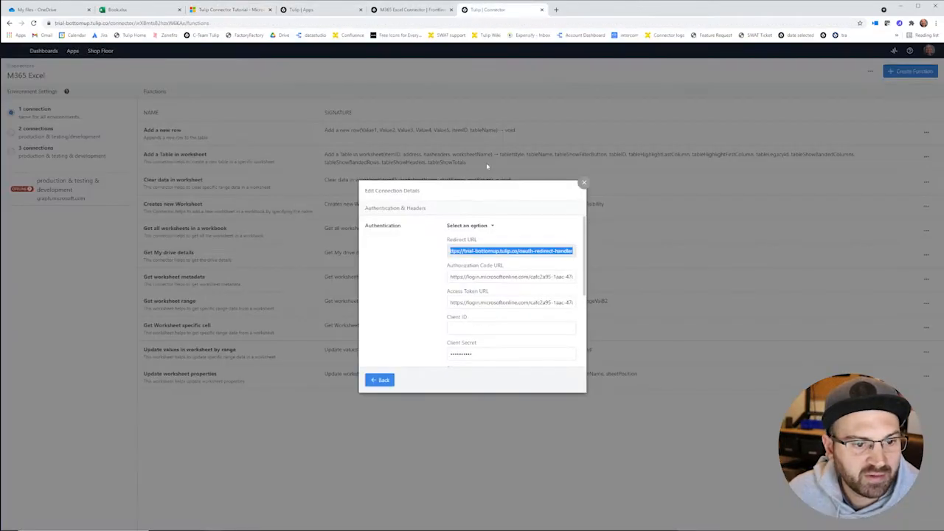
{"action": "triple_click", "coordinate": [497, 353]}
{"action": "key", "text": "ctrl+v"}
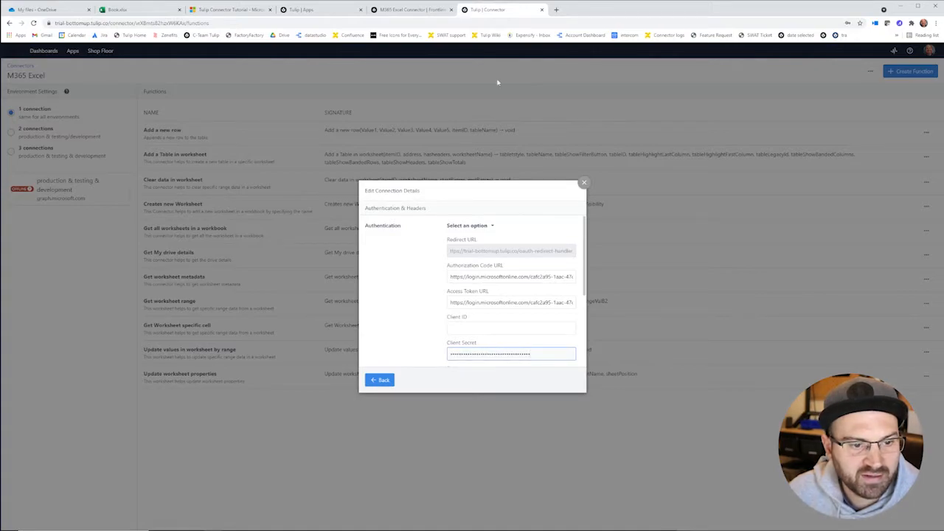
Step: Copy the Azure app's Application (client) ID into Tulip's Client ID field
{"action": "left_click", "coordinate": [396, 13]}
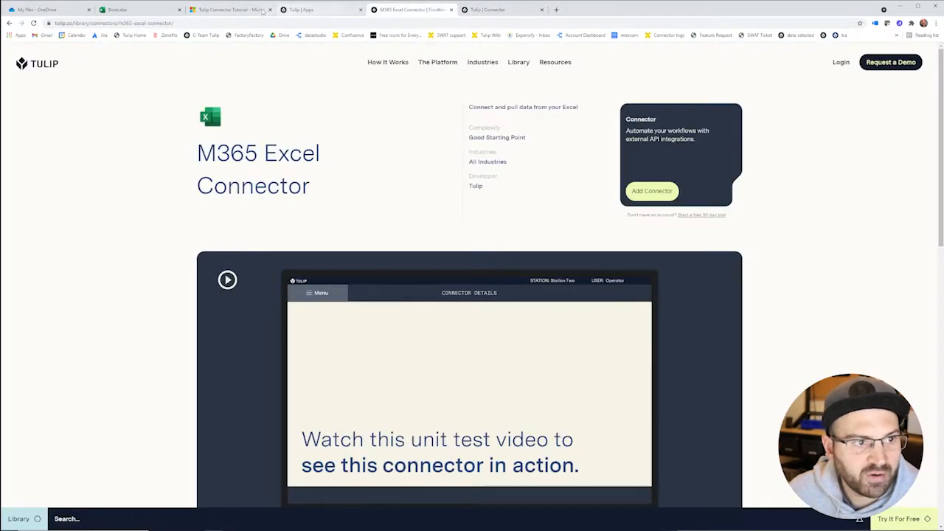
{"action": "left_click", "coordinate": [264, 10]}
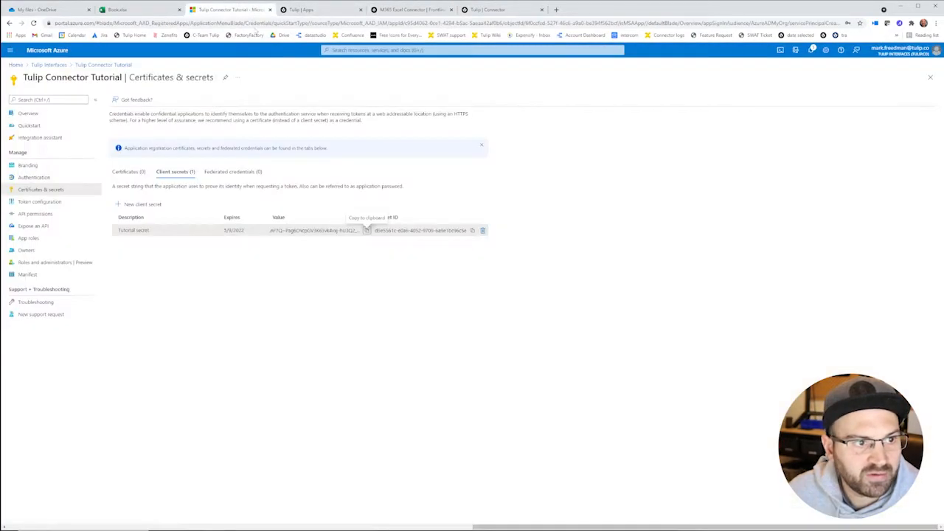
{"action": "left_click", "coordinate": [28, 113]}
{"action": "mouse_move", "coordinate": [212, 142]}
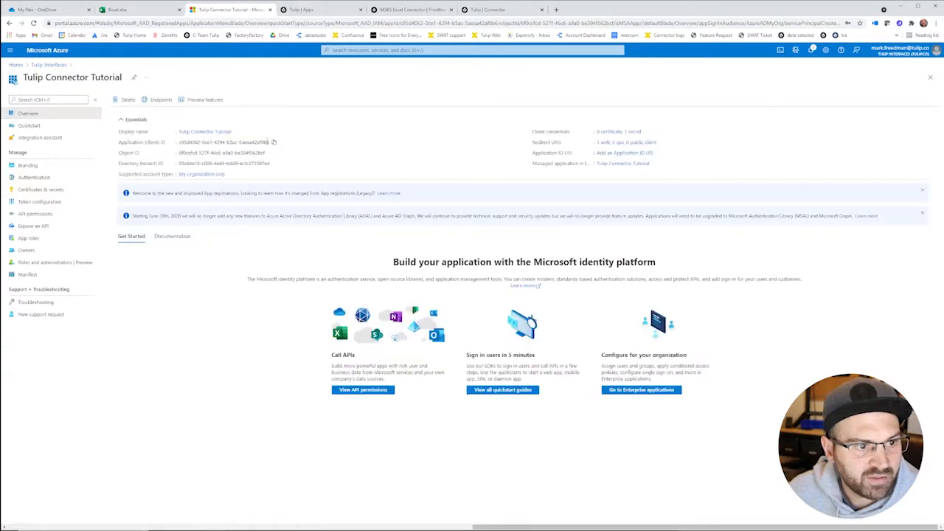
{"action": "left_click", "coordinate": [274, 142]}
{"action": "left_click", "coordinate": [493, 10]}
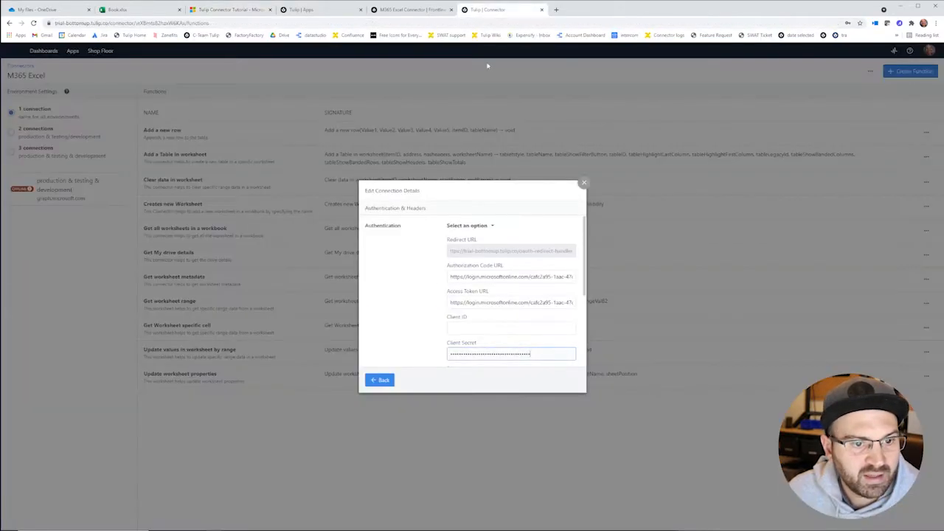
{"action": "left_click", "coordinate": [503, 319]}
{"action": "key", "text": "ctrl+v"}
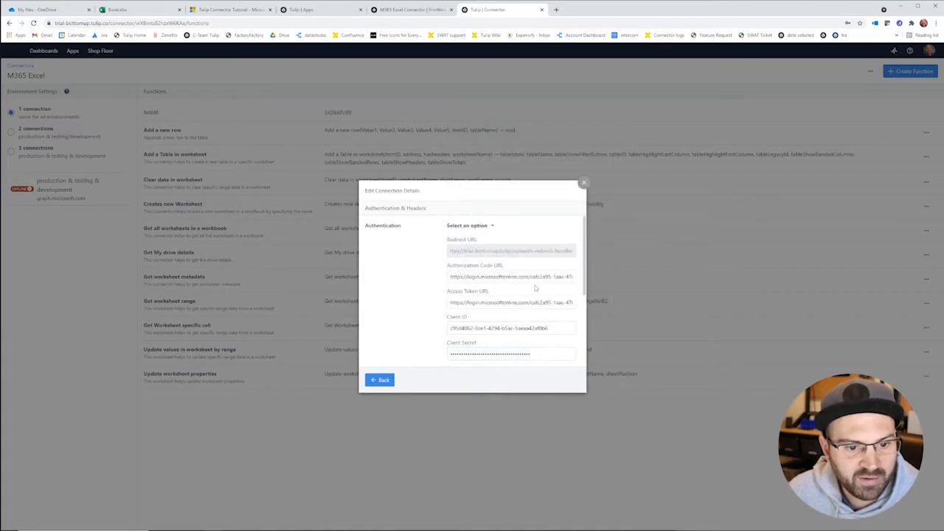
Step: Replace the tenant ID in the Authorization Code and Access Token URLs with the app's directory ID
{"action": "mouse_move", "coordinate": [530, 276]}
{"action": "left_mouse_down"}
{"action": "mouse_move", "coordinate": [577, 276]}
{"action": "mouse_move", "coordinate": [519, 279]}
{"action": "left_mouse_up"}
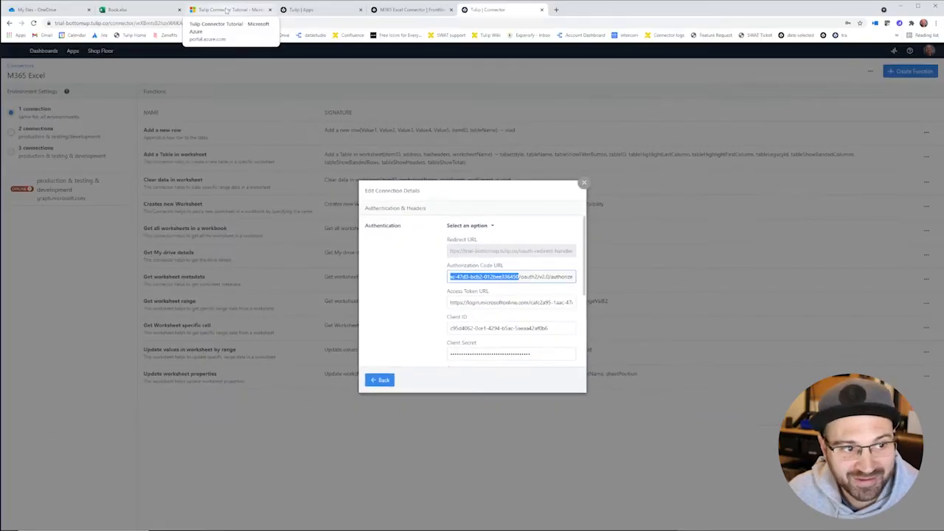
{"action": "left_click", "coordinate": [227, 9]}
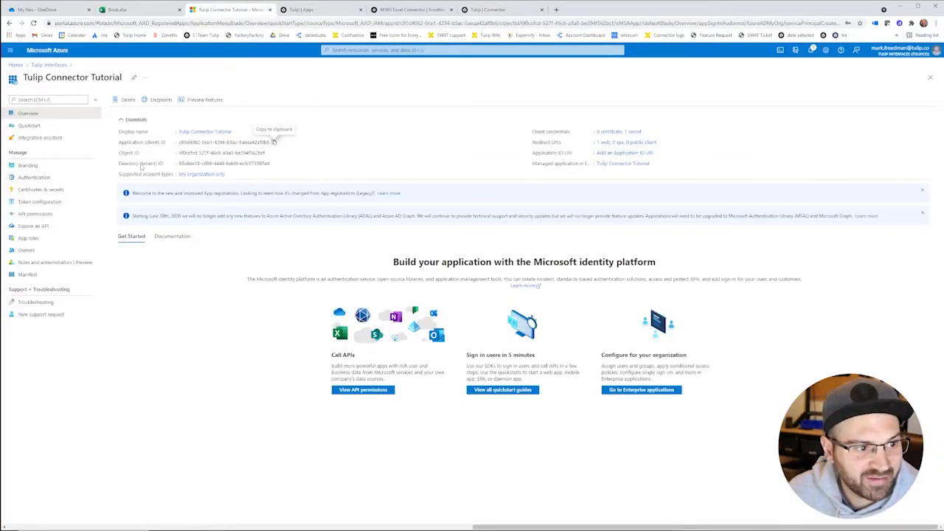
{"action": "left_click", "coordinate": [273, 164]}
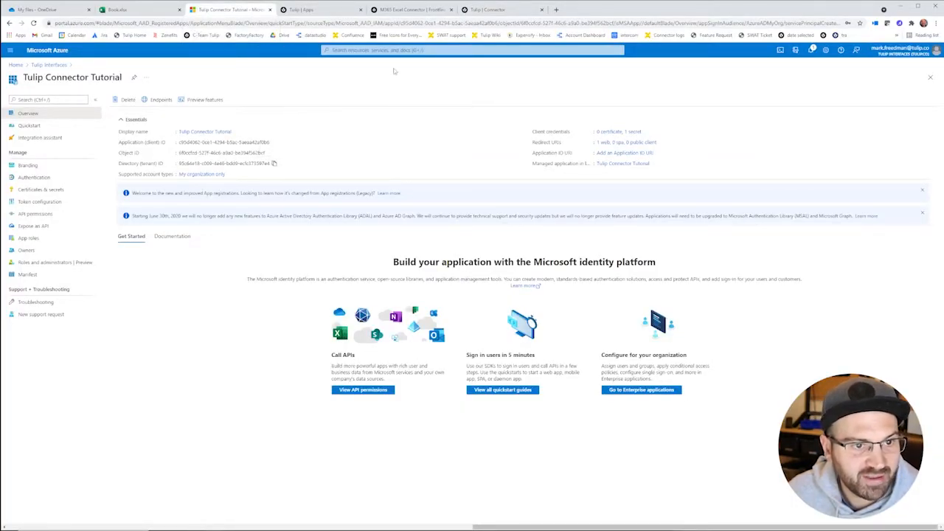
{"action": "left_click", "coordinate": [488, 12]}
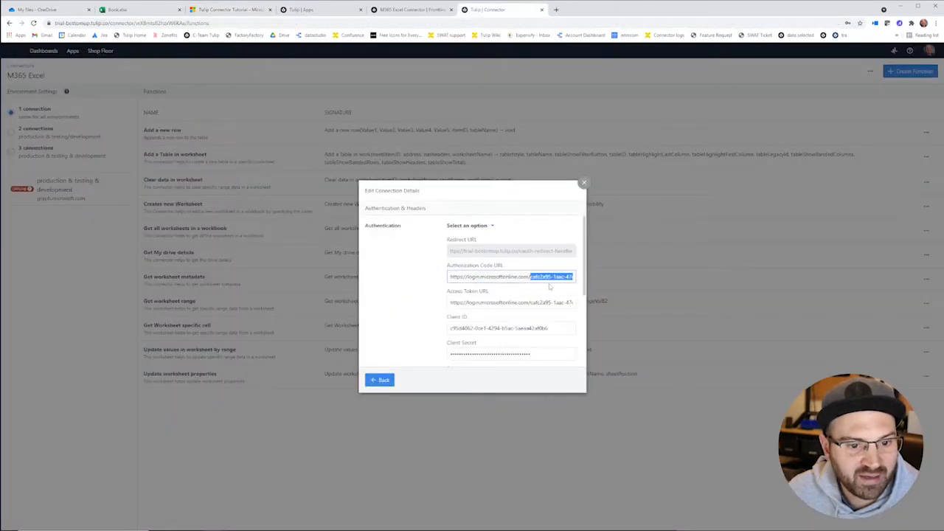
{"action": "key", "text": "ctrl+v"}
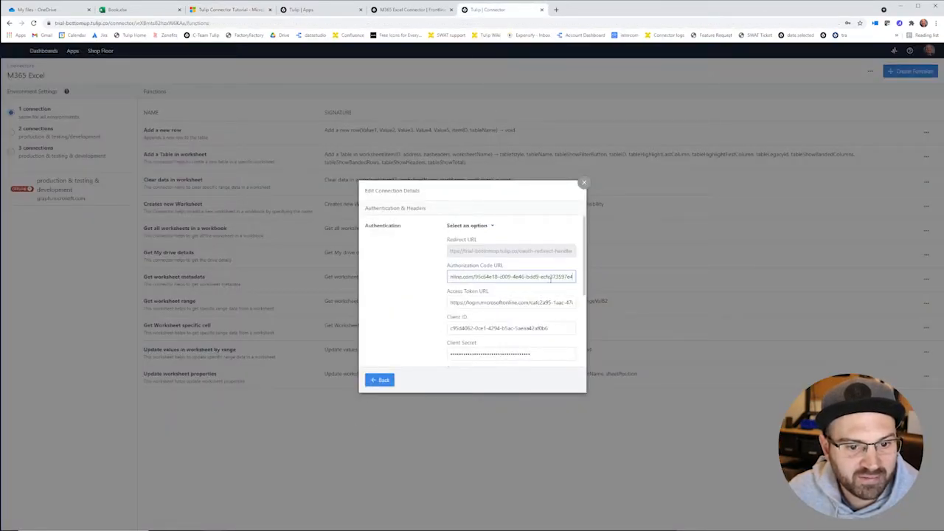
{"action": "type", "text": "/"}
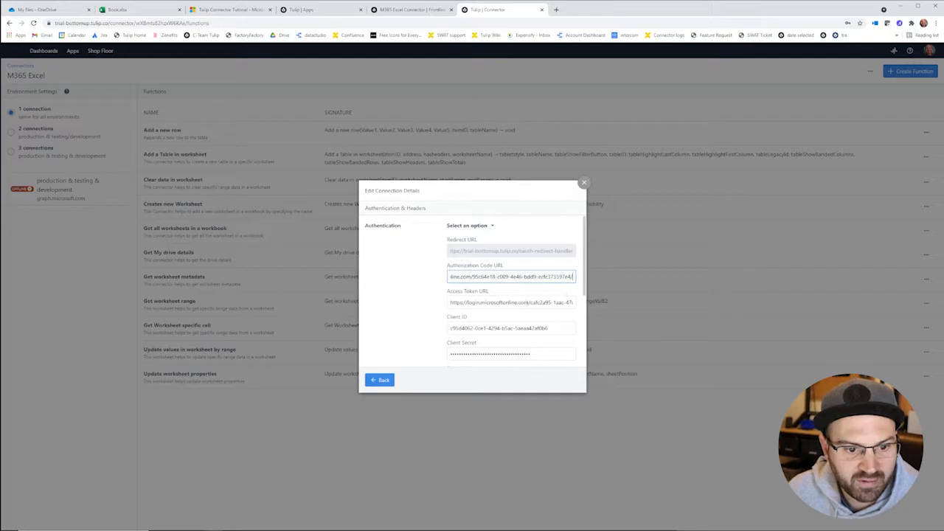
{"action": "mouse_move", "coordinate": [530, 303]}
{"action": "left_mouse_down"}
{"action": "mouse_move", "coordinate": [575, 303]}
{"action": "mouse_move", "coordinate": [528, 304]}
{"action": "left_mouse_up"}
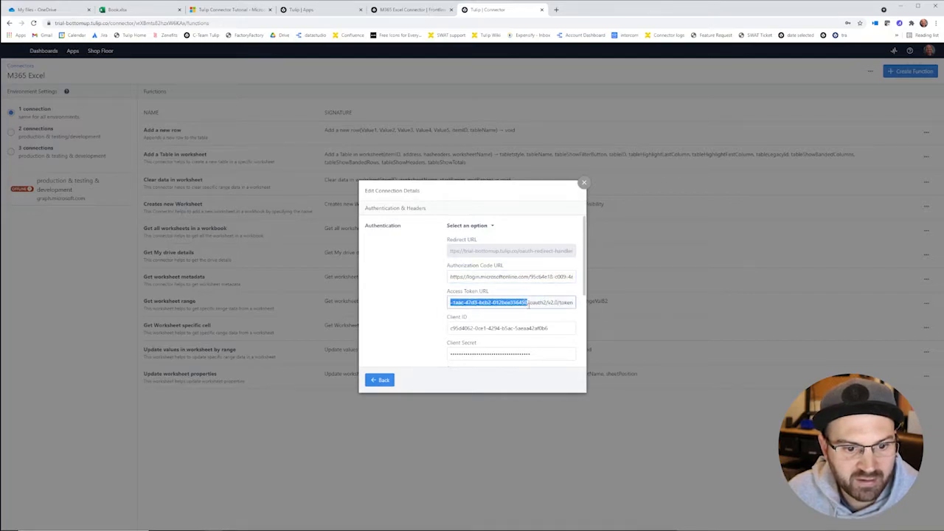
{"action": "key", "text": "ctrl+v"}
{"action": "scroll", "coordinate": [524, 279], "scroll_direction": "down", "scroll_amount": 5}
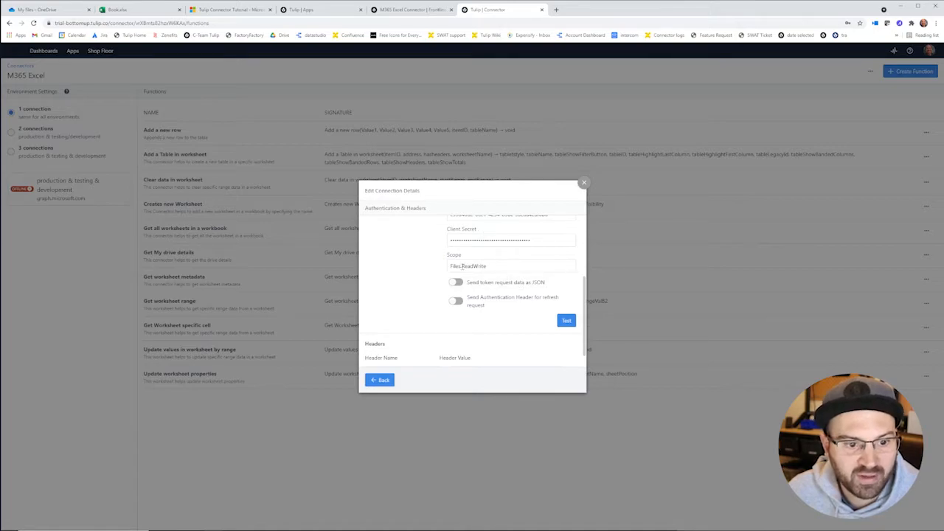
Step: Start adding a Microsoft Graph application permission from the app's API permissions page
{"action": "left_click", "coordinate": [214, 10]}
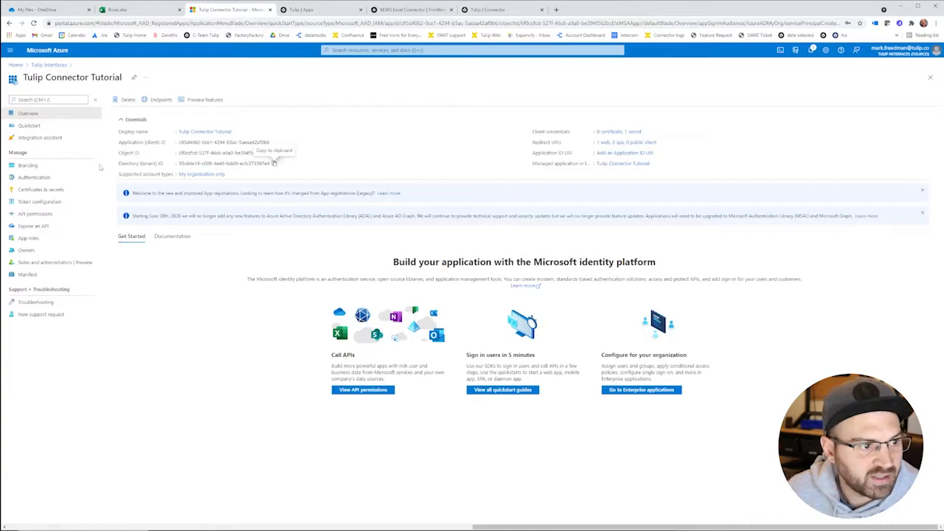
{"action": "left_click", "coordinate": [44, 214]}
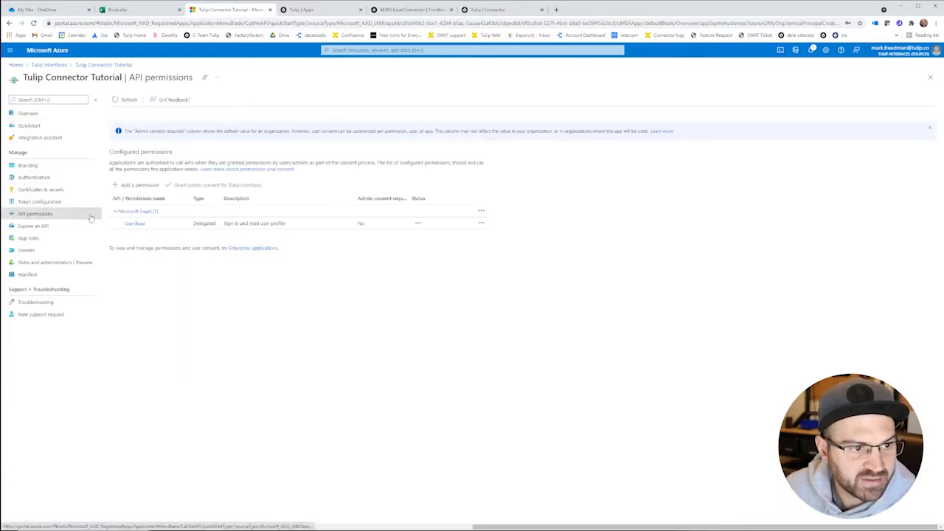
{"action": "left_click", "coordinate": [136, 184]}
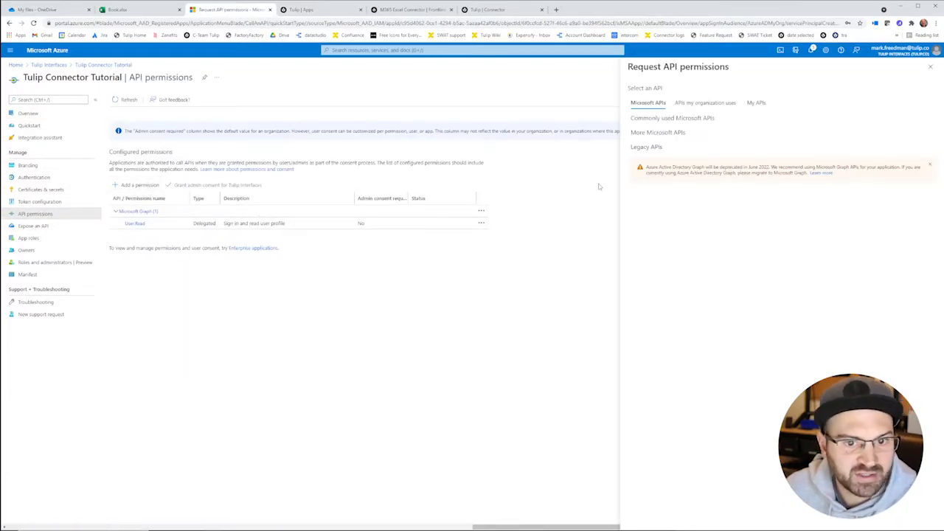
{"action": "left_click", "coordinate": [688, 157]}
{"action": "left_click", "coordinate": [793, 139]}
Step: Select Files.Read.All and Files.ReadWrite.All under Files and add them to the app
{"action": "scroll", "coordinate": [653, 254], "scroll_direction": "down", "scroll_amount": 5}
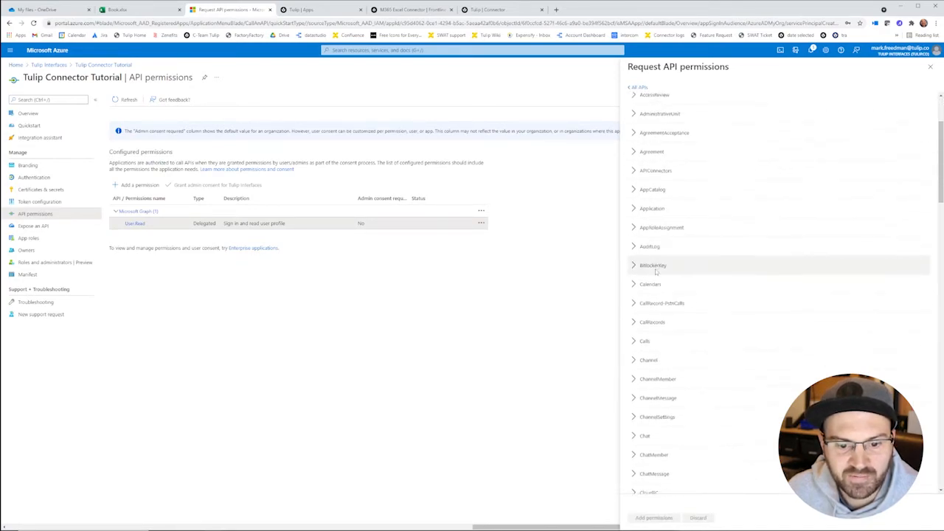
{"action": "scroll", "coordinate": [669, 337], "scroll_direction": "down", "scroll_amount": 3}
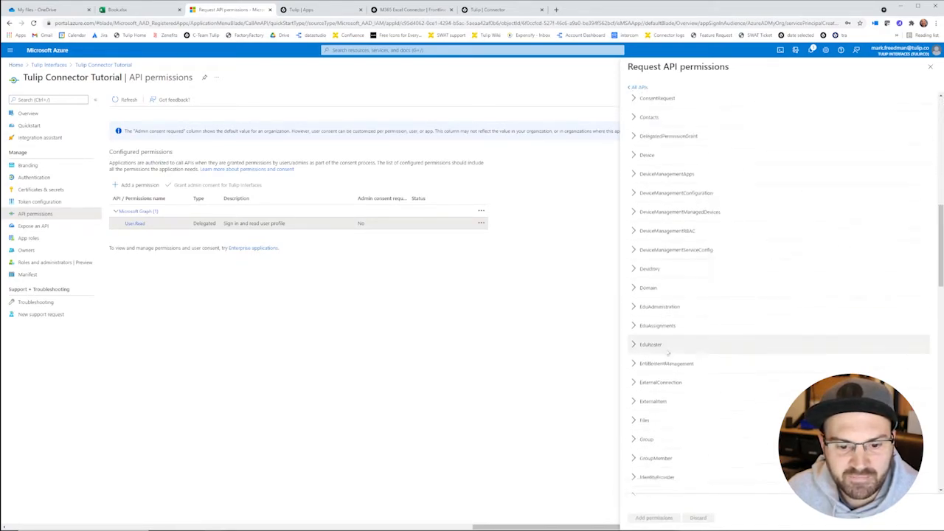
{"action": "left_click", "coordinate": [672, 379]}
{"action": "scroll", "coordinate": [673, 389], "scroll_direction": "down", "scroll_amount": 1}
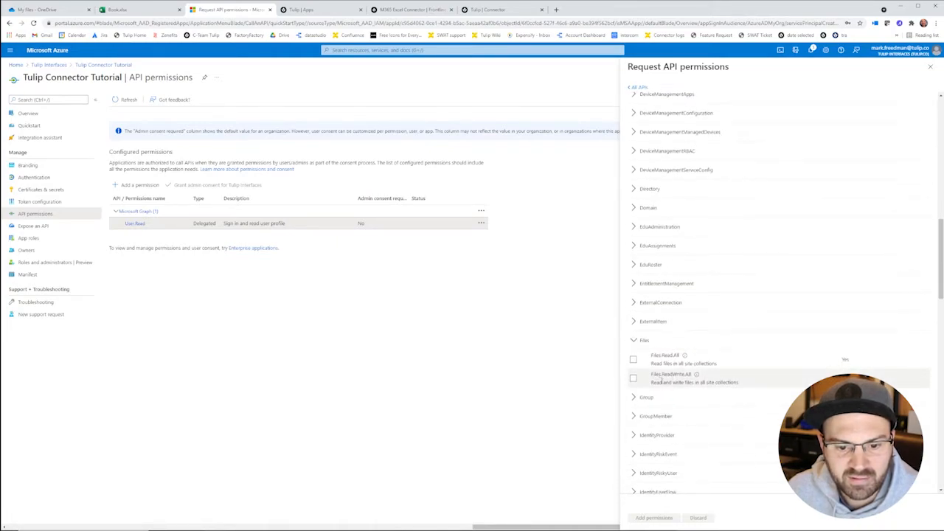
{"action": "left_click", "coordinate": [633, 379]}
{"action": "left_click", "coordinate": [634, 361]}
{"action": "left_click", "coordinate": [657, 518]}
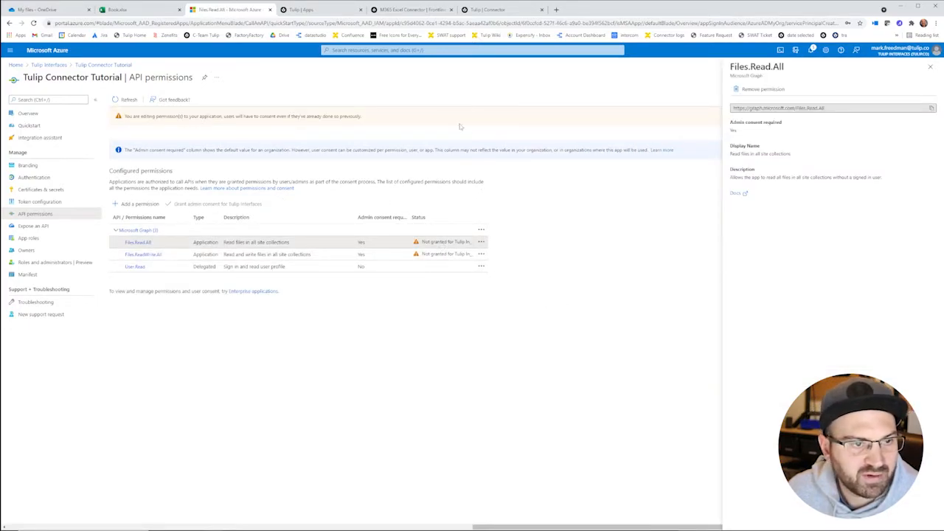
Step: Test the Tulip connection by signing in with the work account, accept permissions, and close the dialog
{"action": "left_click", "coordinate": [491, 10]}
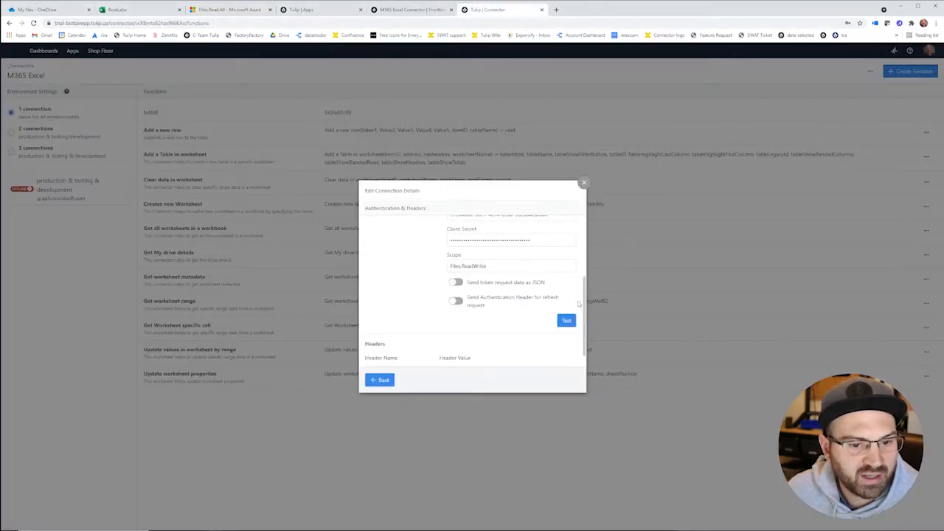
{"action": "left_click", "coordinate": [567, 321]}
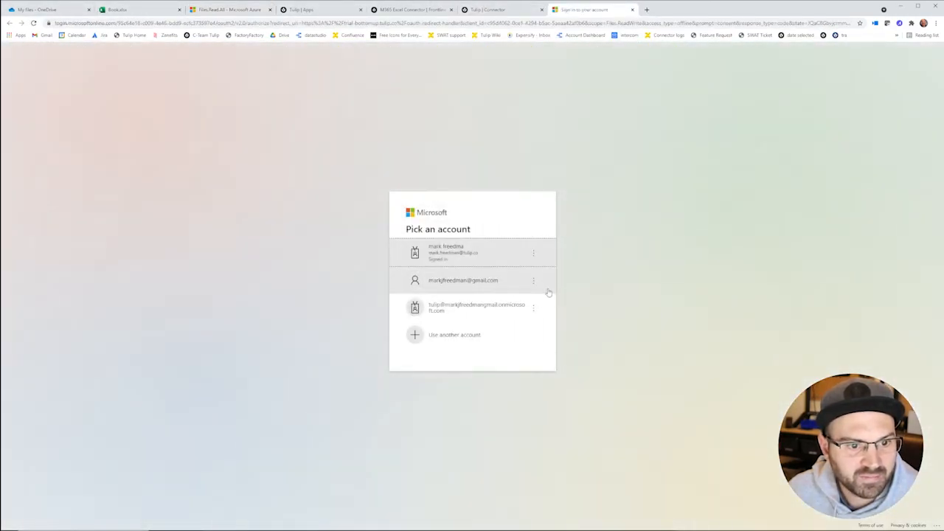
{"action": "left_click", "coordinate": [457, 254]}
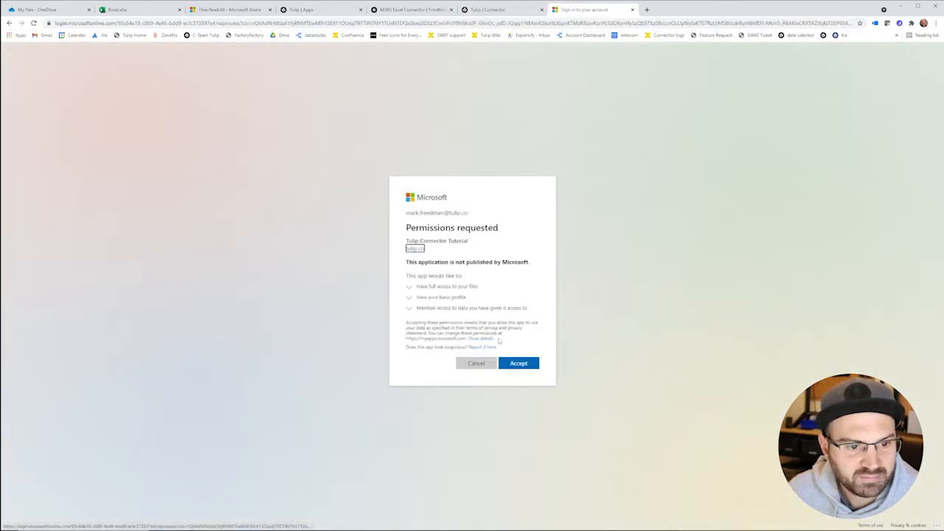
{"action": "left_click", "coordinate": [518, 362]}
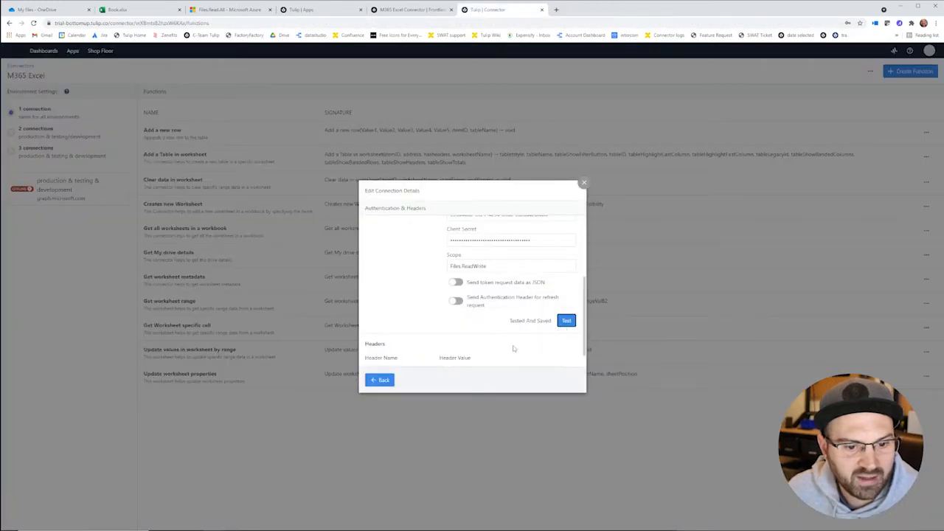
{"action": "left_click", "coordinate": [393, 384]}
{"action": "left_click", "coordinate": [571, 373]}
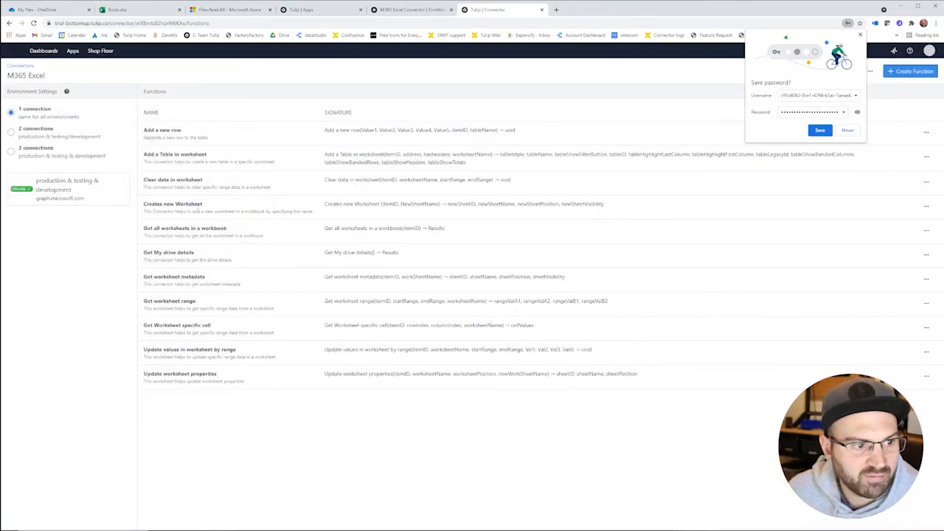
Step: Run a test of Get My drive details, check the 200 OK result listing Book.xlsx, and return to the functions
{"action": "left_click", "coordinate": [175, 254]}
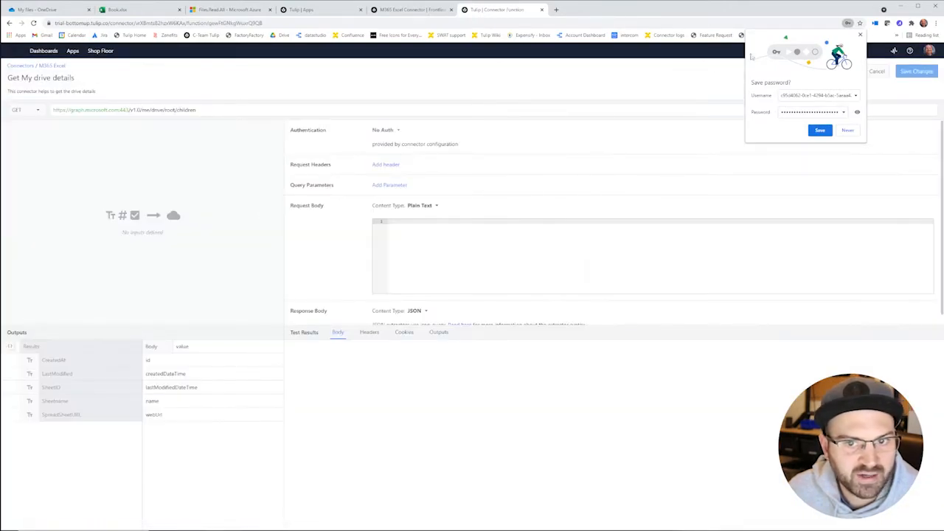
{"action": "left_click", "coordinate": [859, 35]}
{"action": "left_click", "coordinate": [841, 71]}
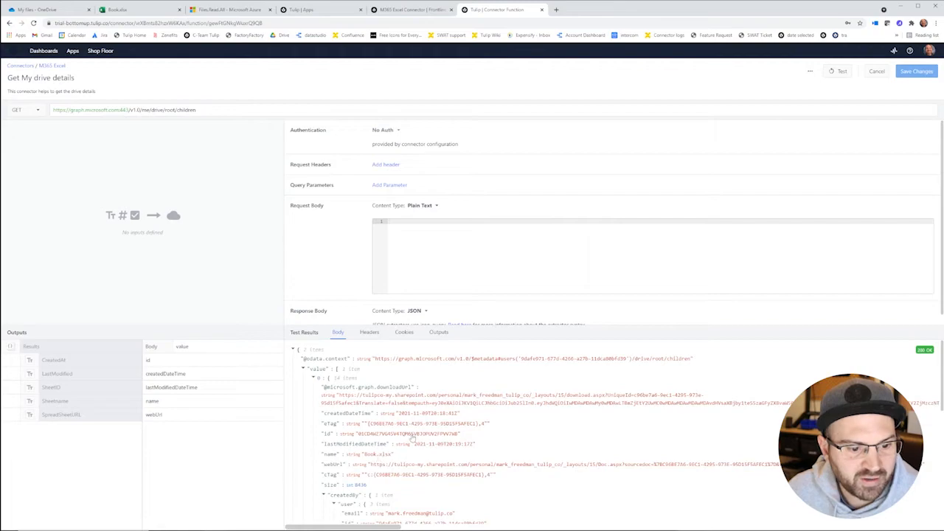
{"action": "scroll", "coordinate": [413, 438], "scroll_direction": "down", "scroll_amount": 3}
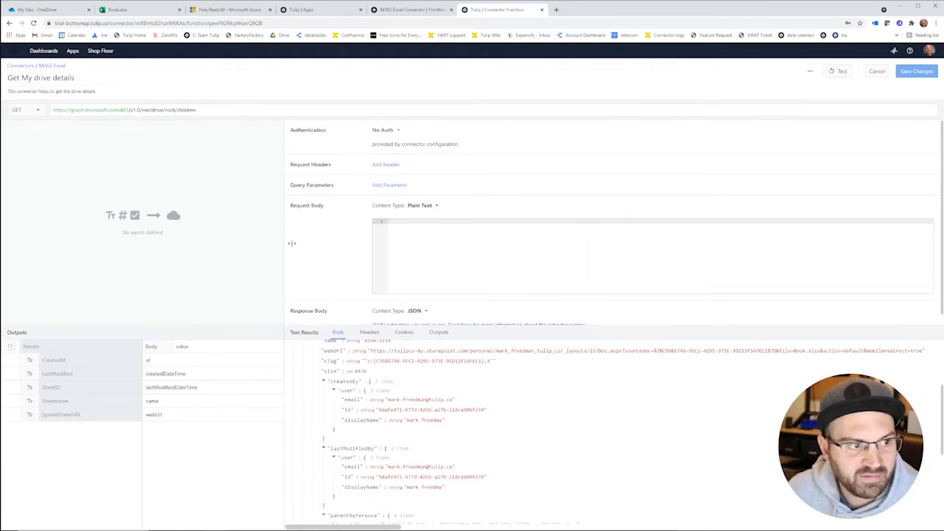
{"action": "scroll", "coordinate": [392, 393], "scroll_direction": "up", "scroll_amount": 3}
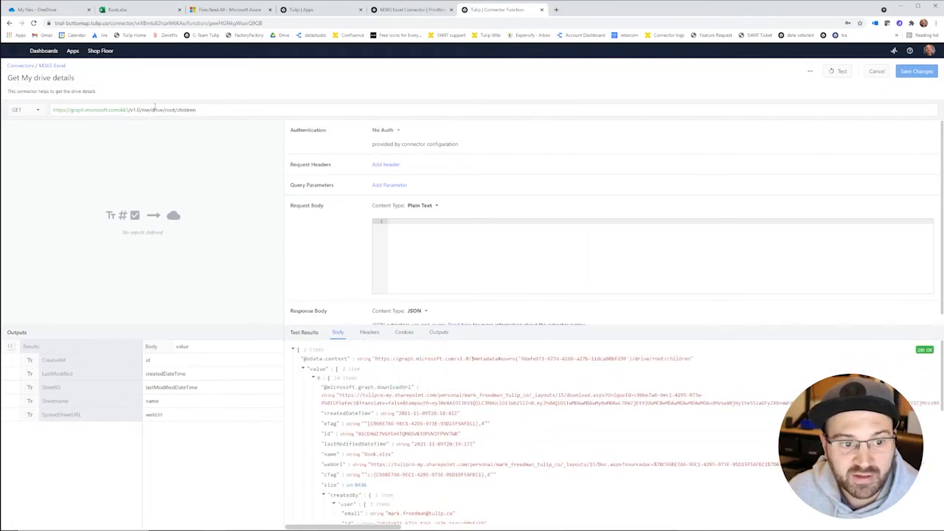
{"action": "left_click", "coordinate": [53, 66]}
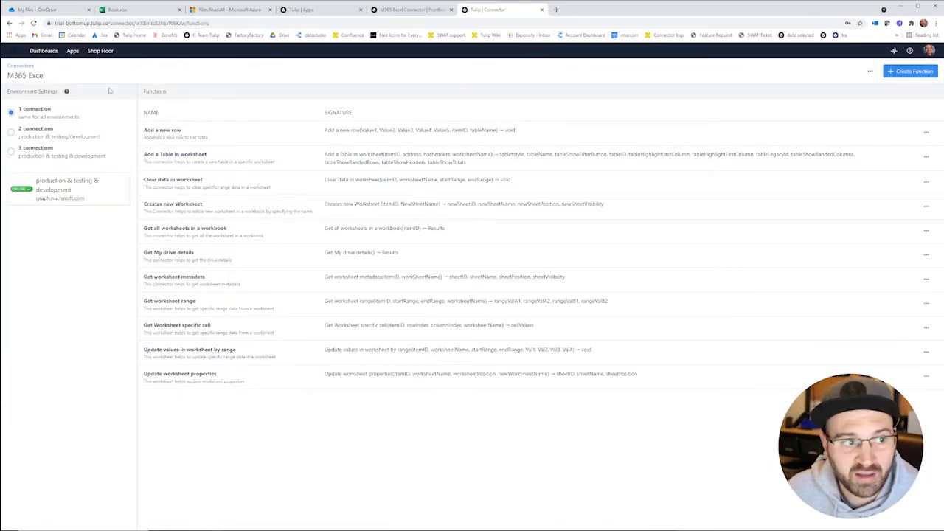
{"action": "left_click", "coordinate": [197, 10]}
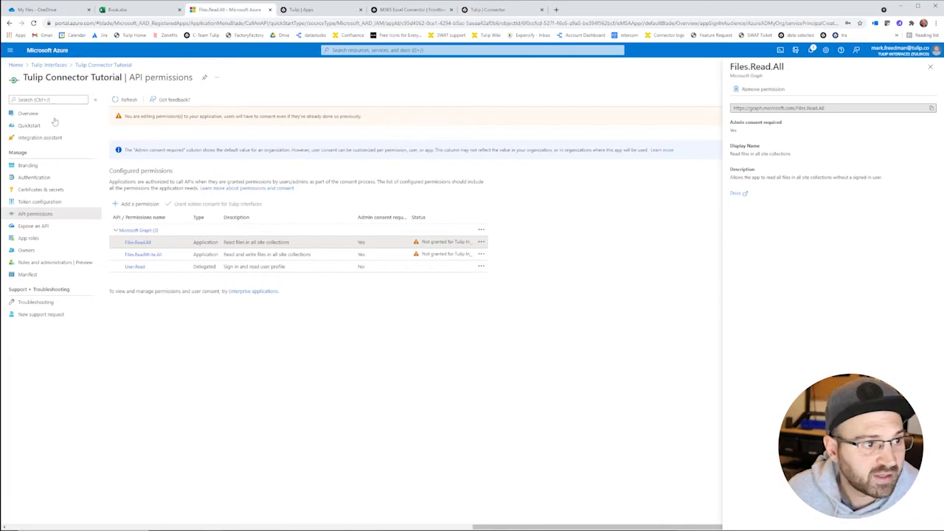
{"action": "left_click", "coordinate": [16, 65]}
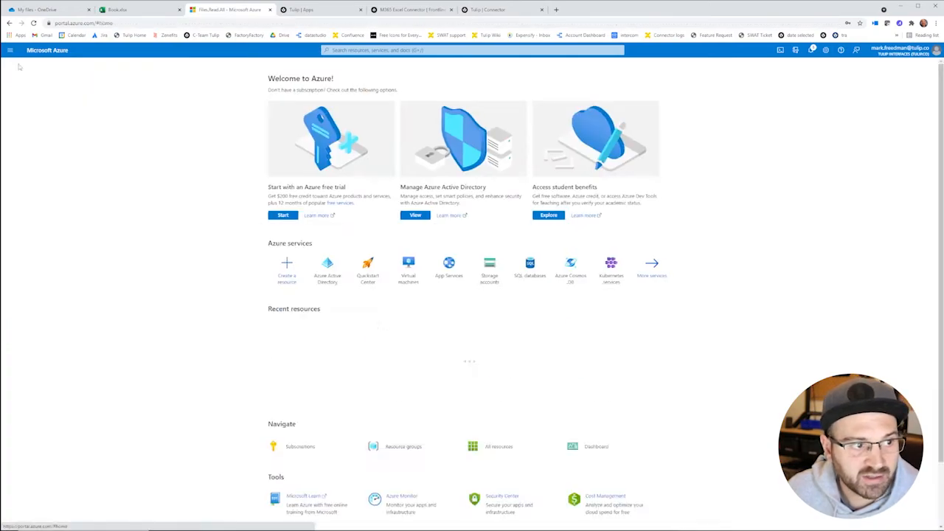
{"action": "left_click", "coordinate": [342, 270]}
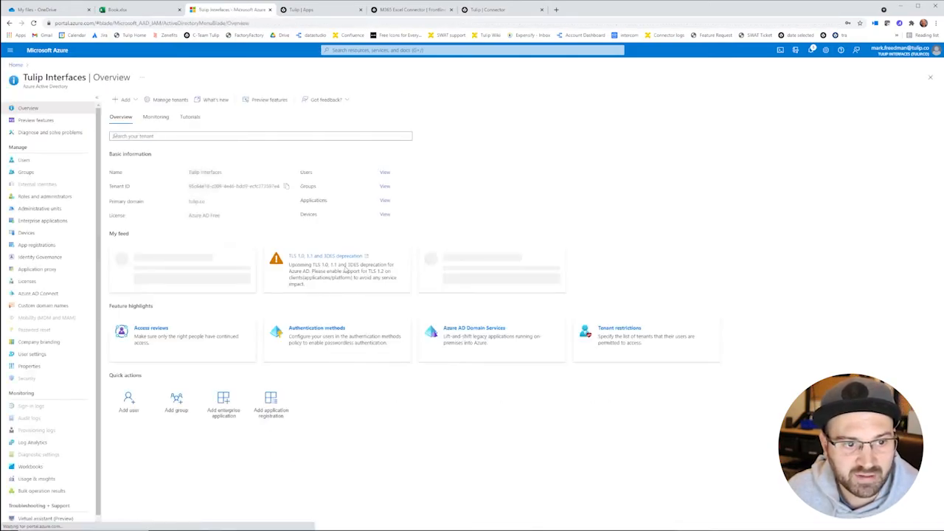
{"action": "left_click", "coordinate": [43, 223]}
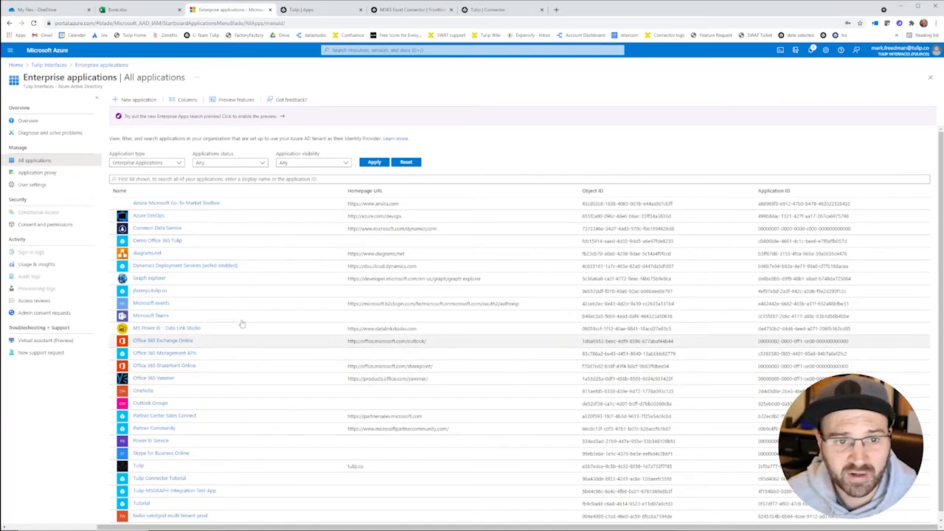
{"action": "left_click", "coordinate": [488, 9]}
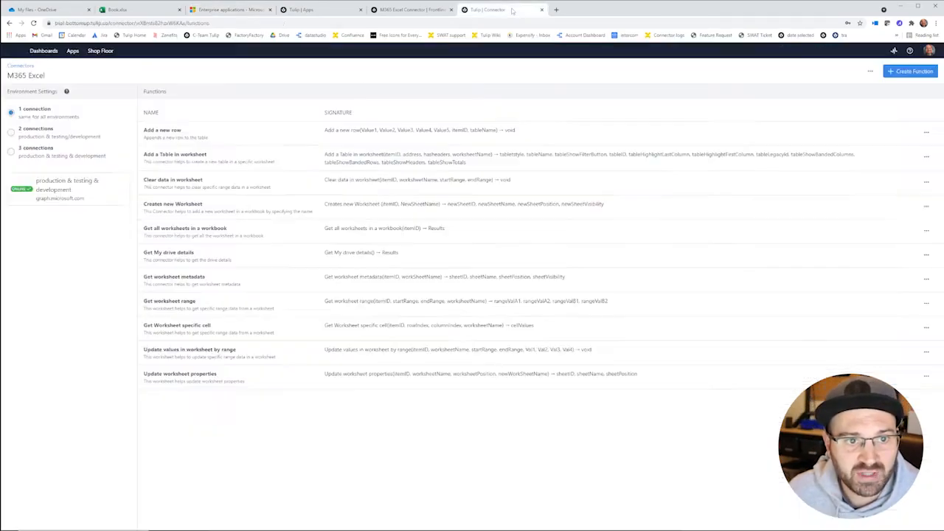
Step: Rerun the Get My drive details test, copy the Book.xlsx item id, and open Get worksheet range
{"action": "left_click", "coordinate": [178, 252]}
{"action": "left_click", "coordinate": [844, 71]}
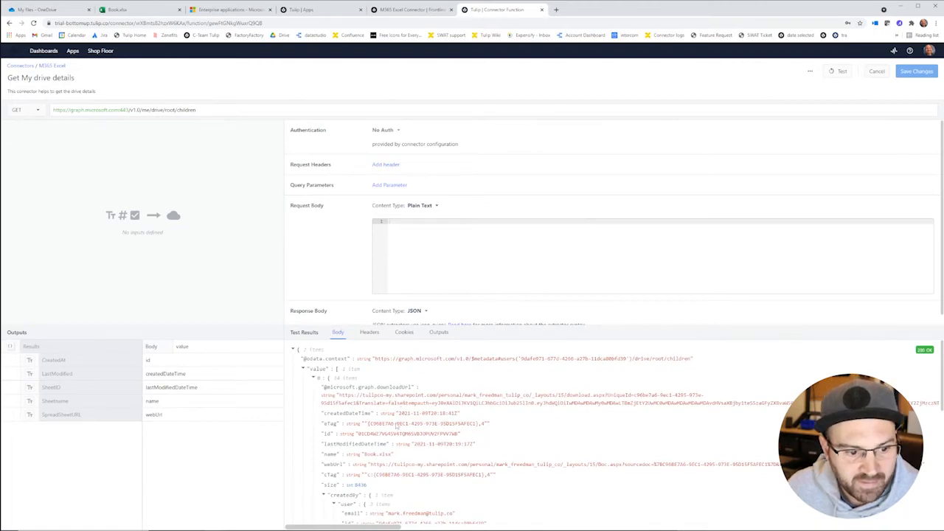
{"action": "left_click_drag", "start_coordinate": [458, 436], "coordinate": [357, 437]}
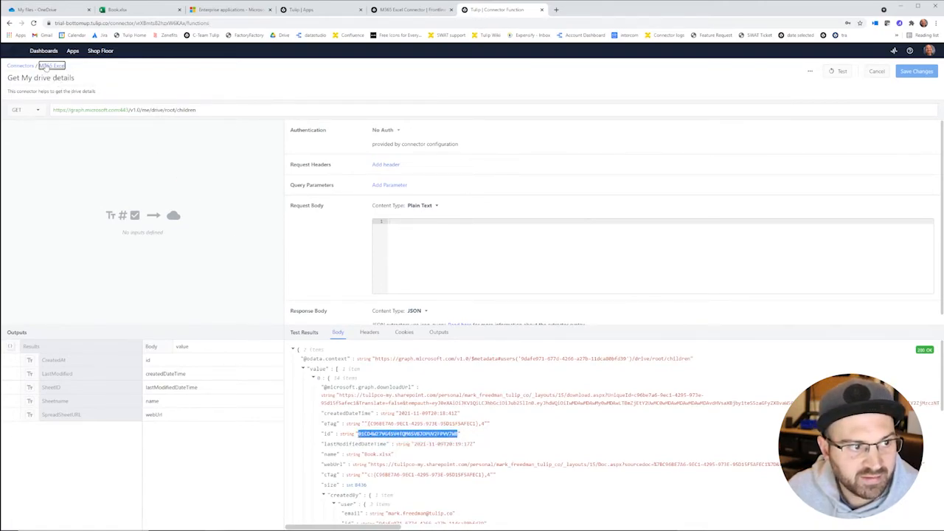
{"action": "left_click", "coordinate": [49, 66]}
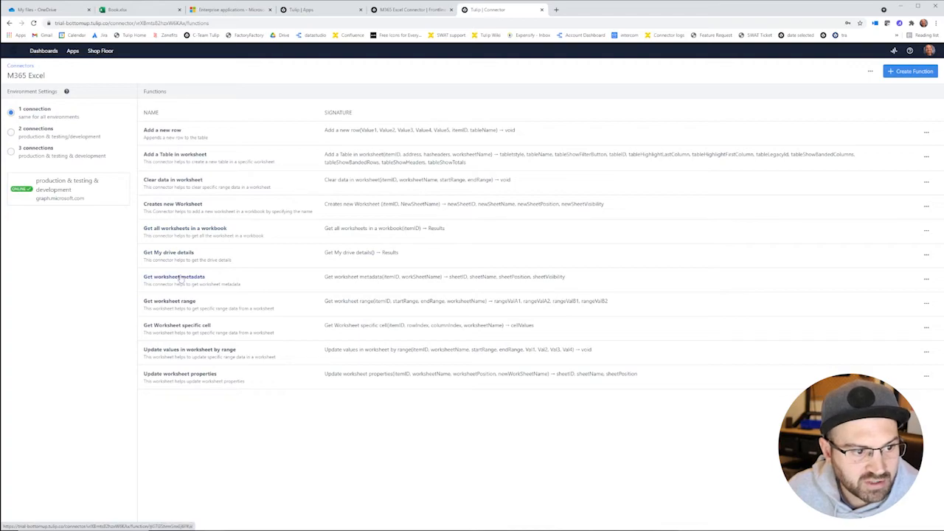
{"action": "left_click", "coordinate": [177, 303]}
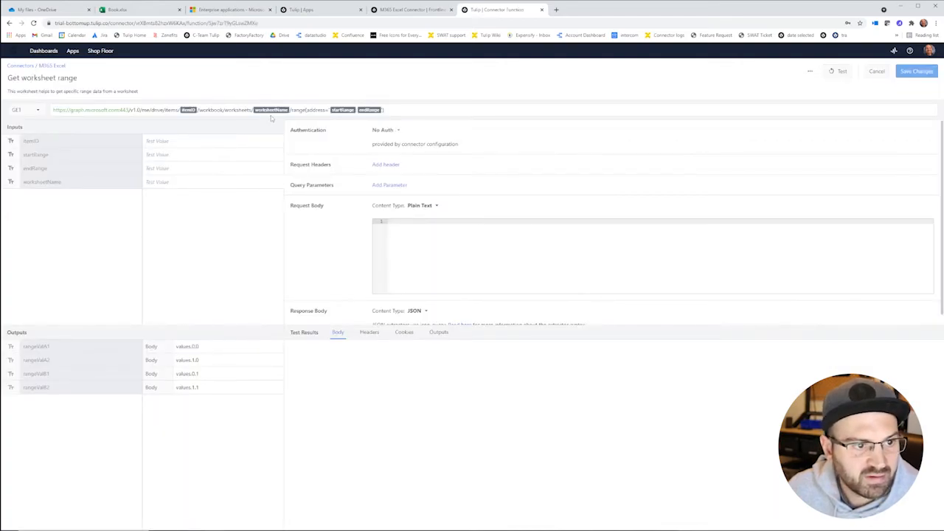
Step: Fill in the worksheet range test values: the copied itemID, A1 to A4, and Sheet1
{"action": "type", "text": "01CD4WZ7VG45V4TQM6SVBJOPUV2FPVV7W8"}
{"action": "left_click", "coordinate": [177, 153]}
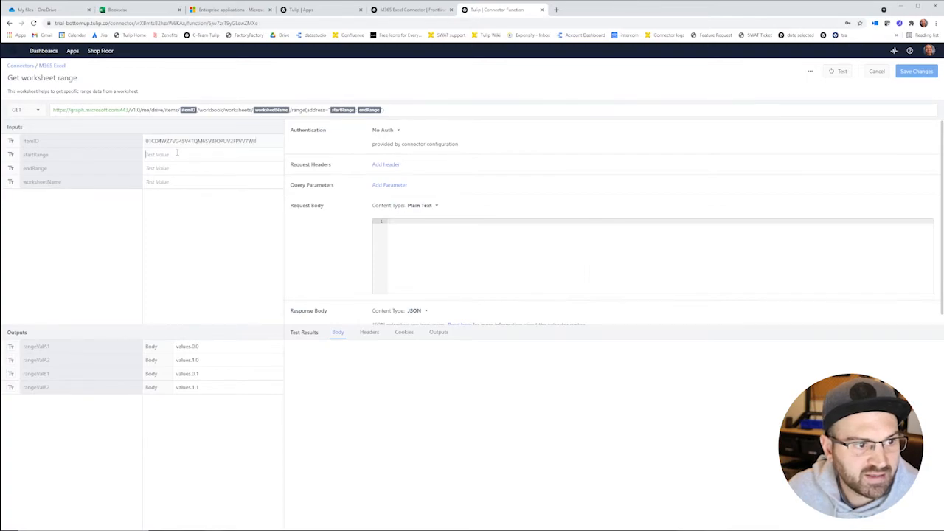
{"action": "type", "text": "A1"}
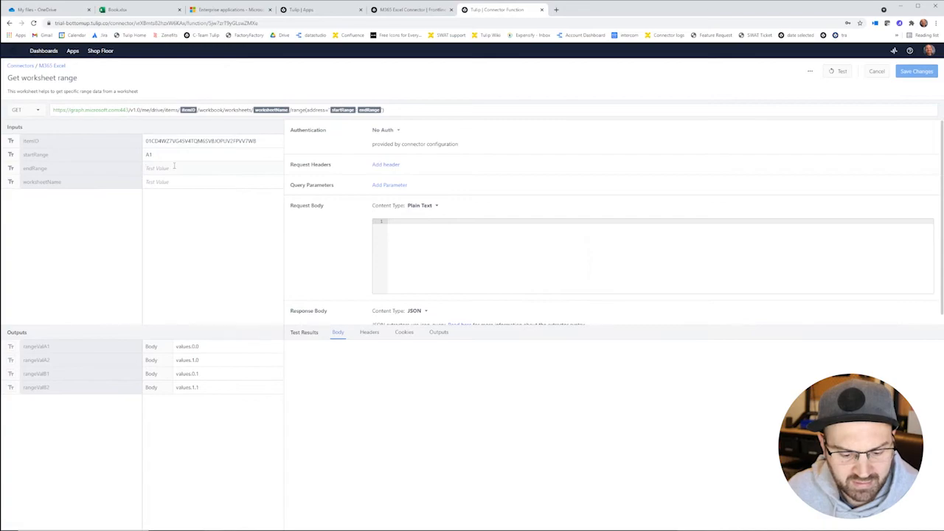
{"action": "left_click", "coordinate": [174, 166]}
{"action": "type", "text": "A"}
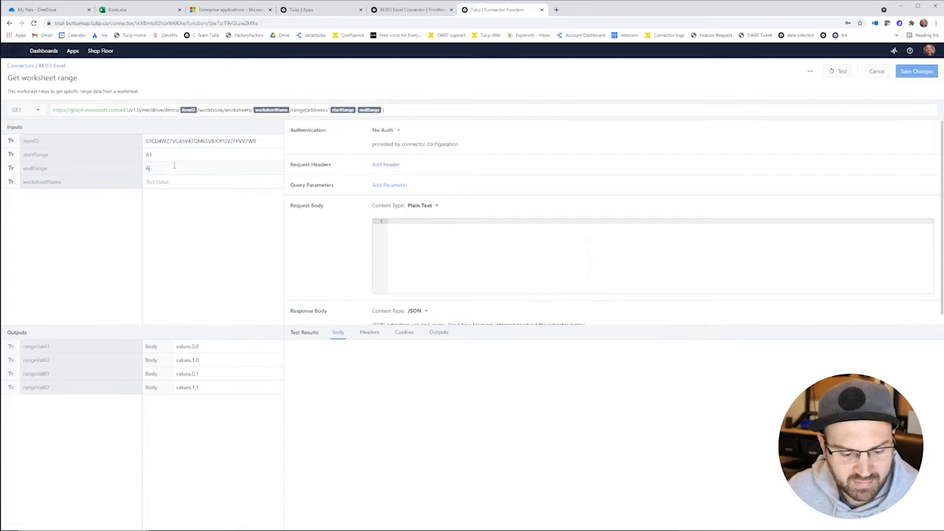
{"action": "type", "text": "Sheet1"}
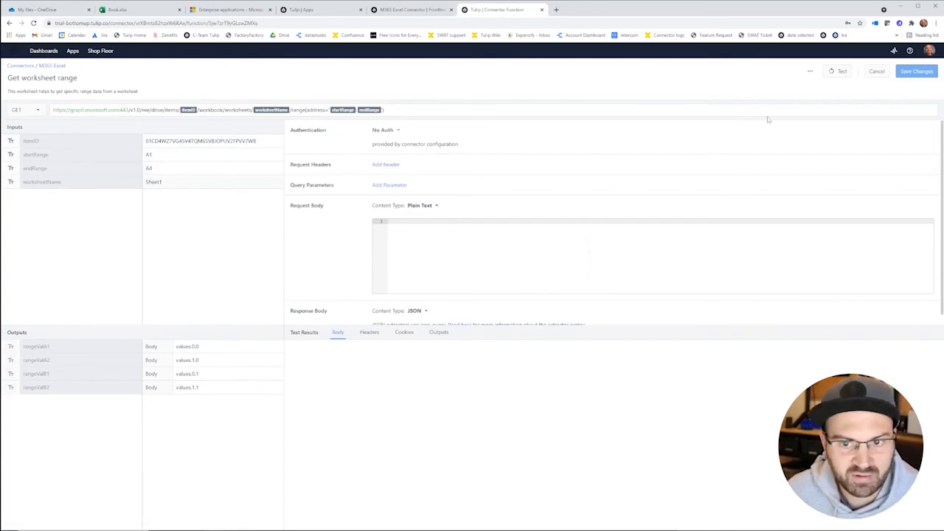
Step: Run the worksheet range test and review the 200 OK response listing Test, 1, 2, 3
{"action": "left_click", "coordinate": [831, 72]}
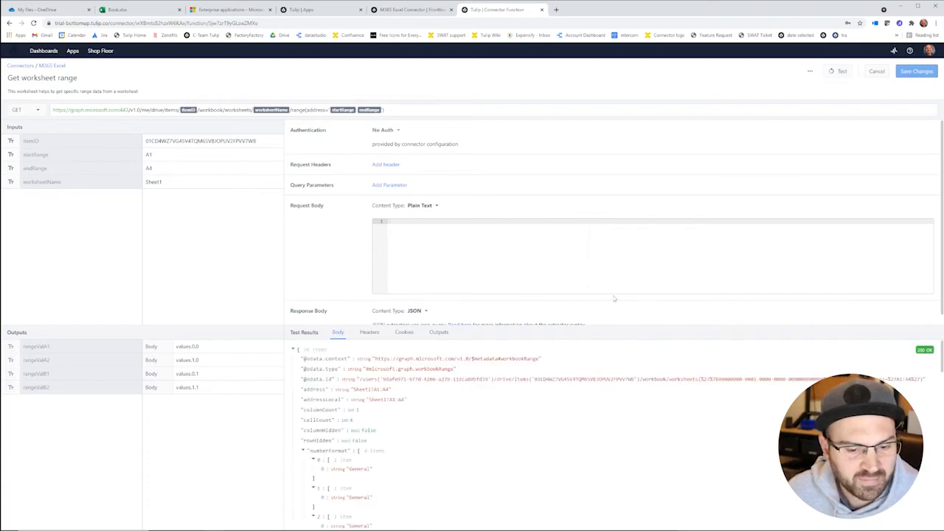
{"action": "scroll", "coordinate": [464, 417], "scroll_direction": "down", "scroll_amount": 2}
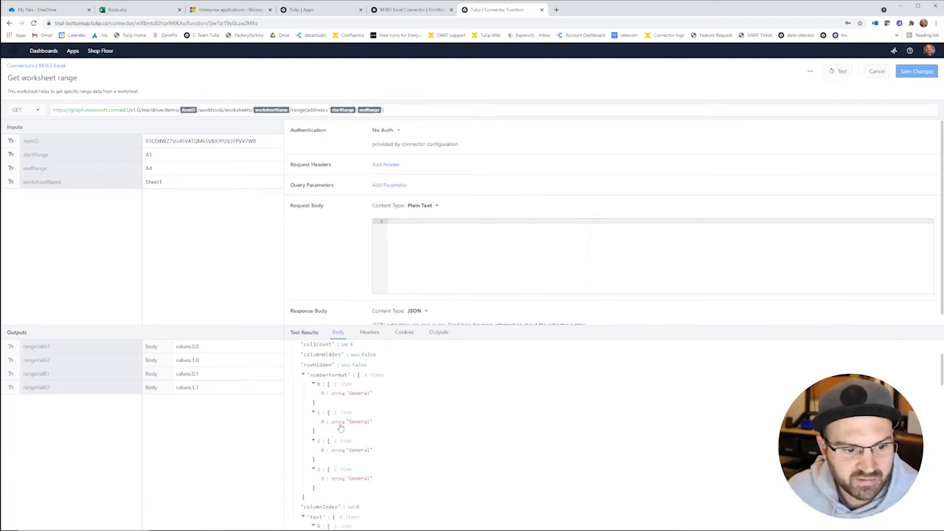
{"action": "scroll", "coordinate": [387, 436], "scroll_direction": "down", "scroll_amount": 4}
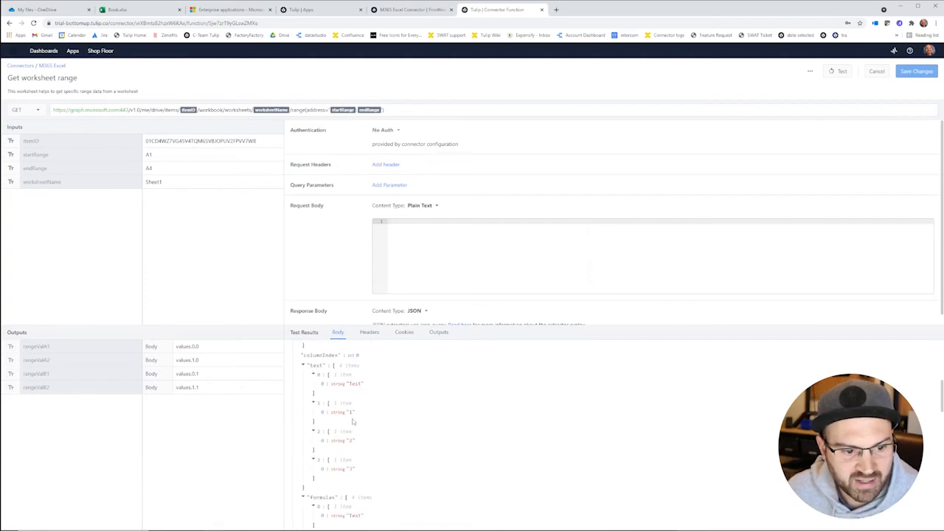
{"action": "scroll", "coordinate": [360, 472], "scroll_direction": "down", "scroll_amount": 4}
{"action": "scroll", "coordinate": [360, 476], "scroll_direction": "down", "scroll_amount": 1}
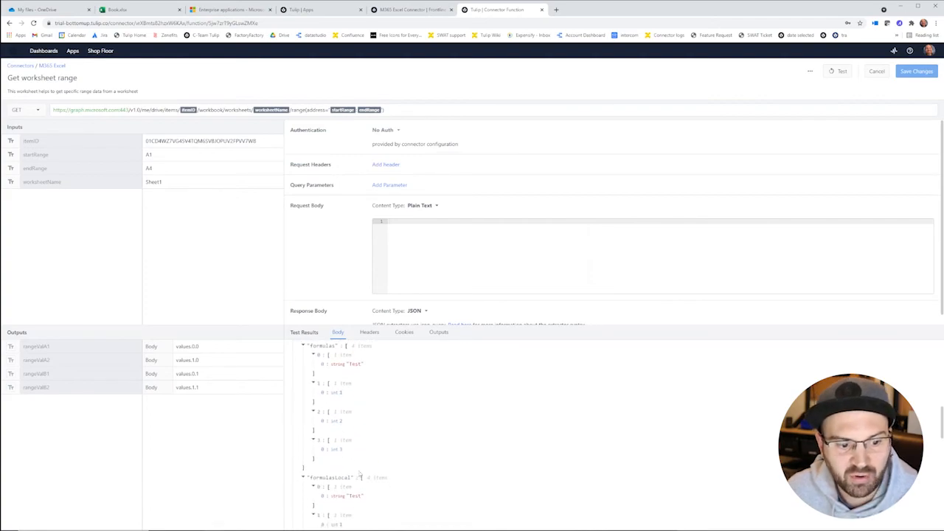
{"action": "scroll", "coordinate": [370, 436], "scroll_direction": "down", "scroll_amount": 2}
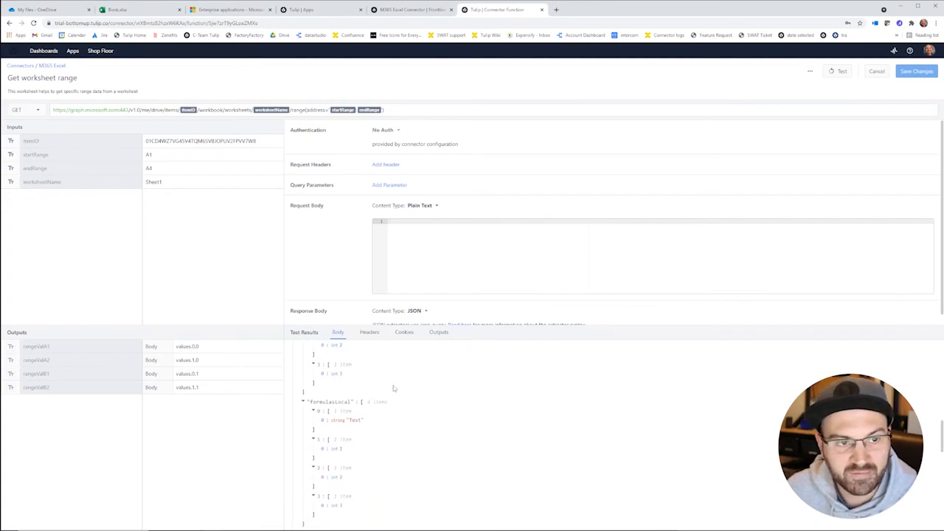